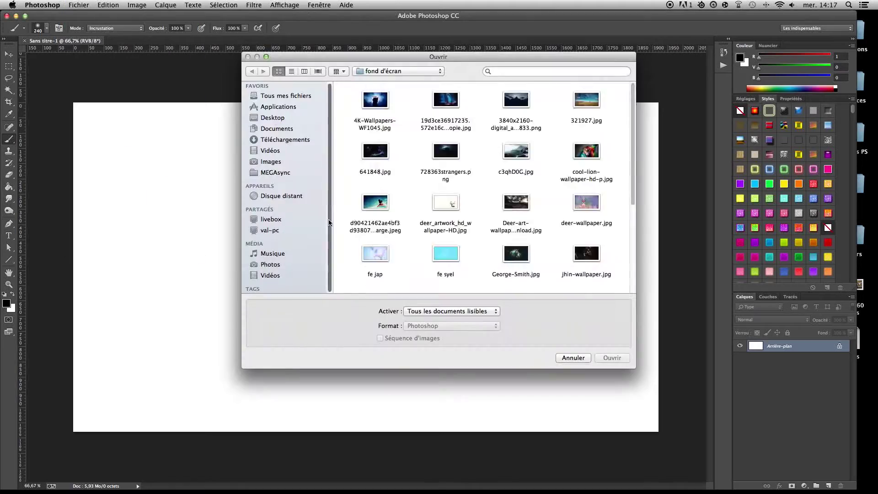
# Step: Open the lion photo, zoom in, and place the first Pen anchor on its back
pyautogui.doubleClick(515, 202)
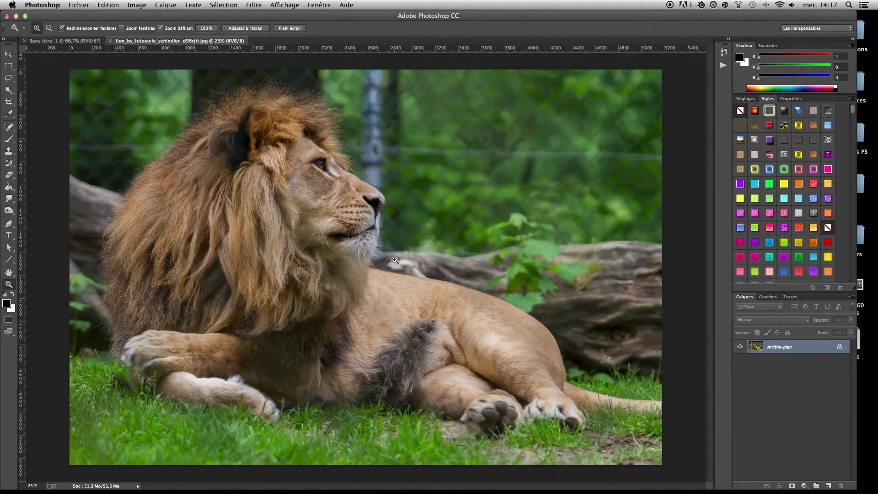
pyautogui.hotkey('ctrl', '+')
pyautogui.hotkey('ctrl', '+')
pyautogui.press('p')
pyautogui.click(366, 283)
pyautogui.click(376, 285)
# Step: Add anchor points along the lion's back, panning to bring the rest into view
pyautogui.scroll(-5, 380, 232)
pyautogui.hscroll(5, 380, 231)
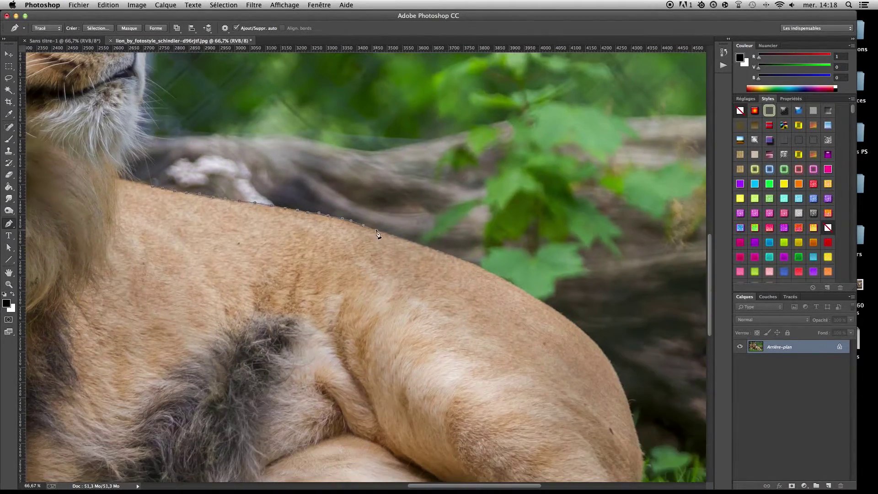
pyautogui.click(413, 166)
pyautogui.click(426, 171)
pyautogui.click(439, 174)
pyautogui.moveTo(529, 220); pyautogui.dragTo(323, 201)
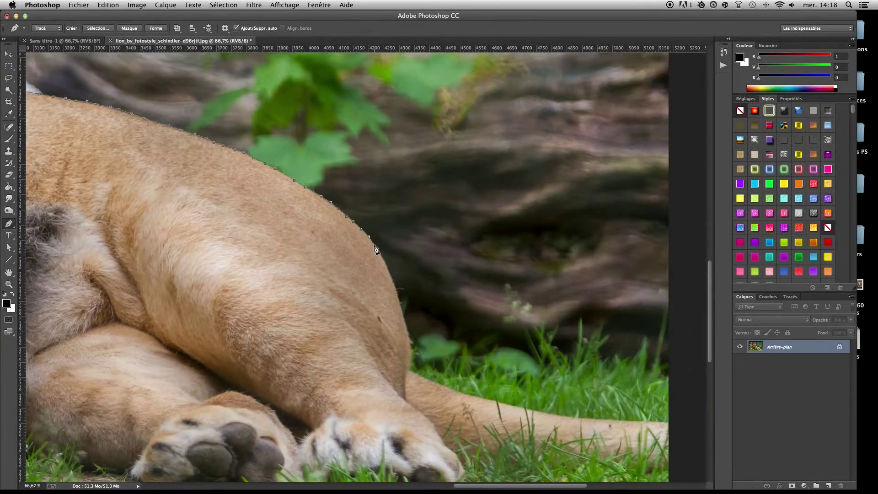
# Step: Continue the outline around the lion and close the path at its nose
pyautogui.scroll(-3, 374, 249)
pyautogui.hscroll(5, 434, 350)
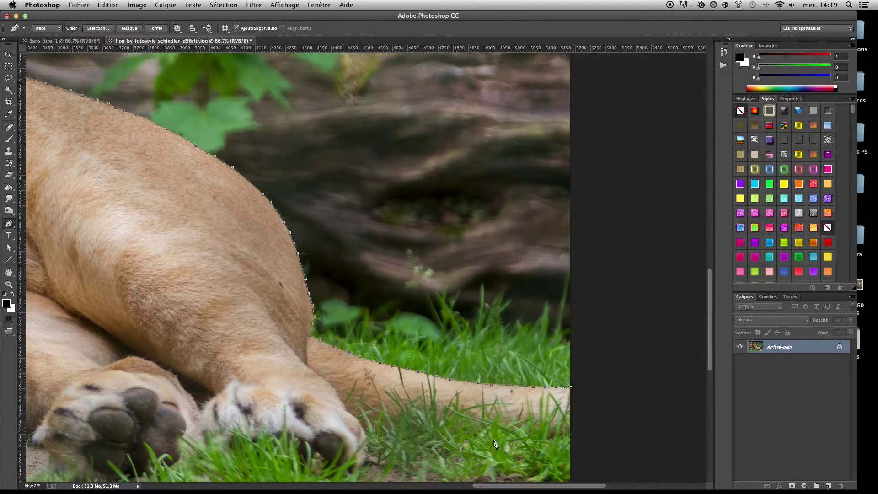
pyautogui.hscroll(-10, 549, 445)
pyautogui.hscroll(-10, 444, 446)
pyautogui.hscroll(-10, 336, 448)
pyautogui.hscroll(-10, 228, 449)
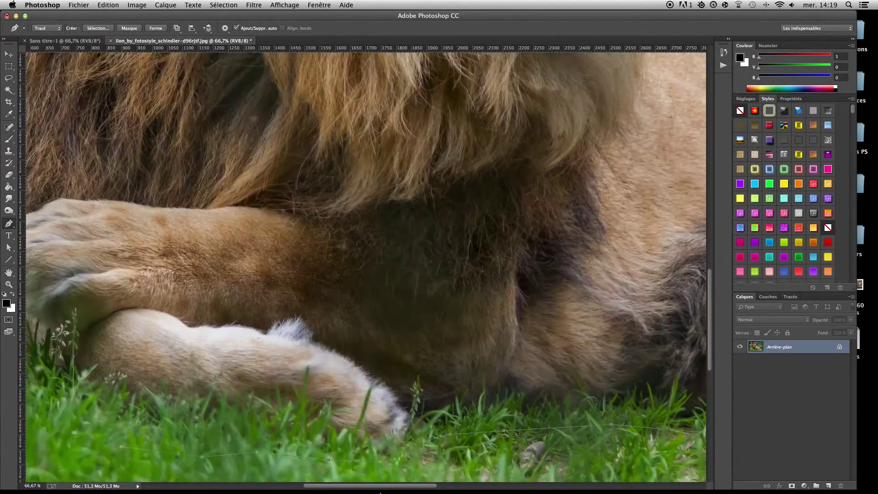
pyautogui.hscroll(-15, 123, 451)
pyautogui.hscroll(-5, 205, 366)
pyautogui.scroll(3, 281, 271)
pyautogui.scroll(15, 329, 220)
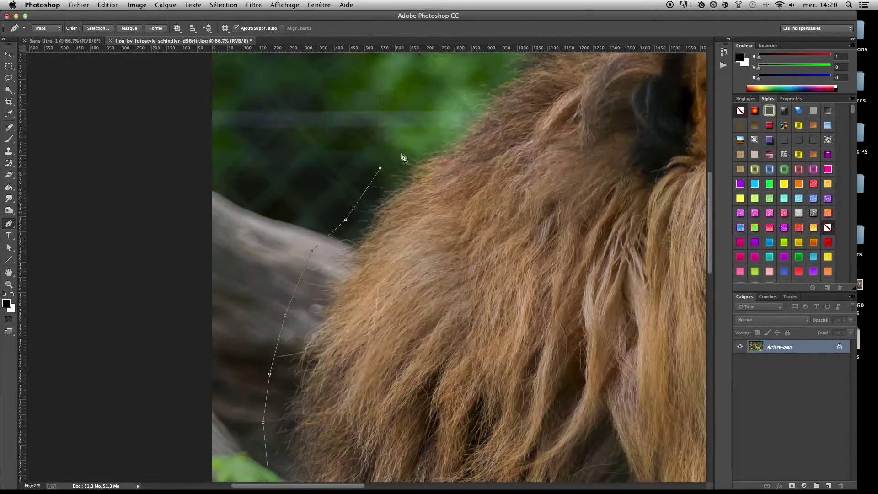
pyautogui.hscroll(10, 380, 174)
pyautogui.hscroll(15, 284, 157)
pyautogui.scroll(-3, 149, 169)
pyautogui.scroll(-3, 149, 168)
pyautogui.scroll(-3, 233, 236)
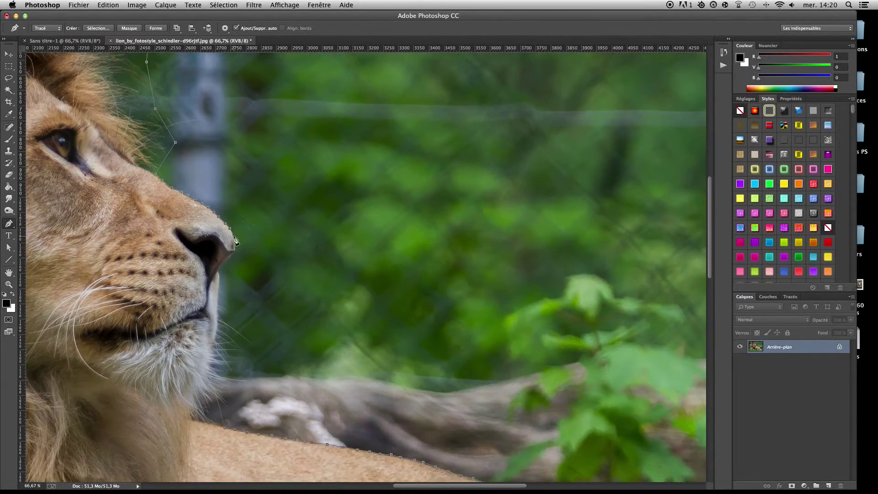
pyautogui.click(233, 236)
pyautogui.rightClick(316, 293)
# Step: Turn the path into a refined lion selection, then delete the inverted background
pyautogui.rightClick(469, 202)
pyautogui.click(448, 185)
pyautogui.rightClick(417, 170)
pyautogui.click(484, 199)
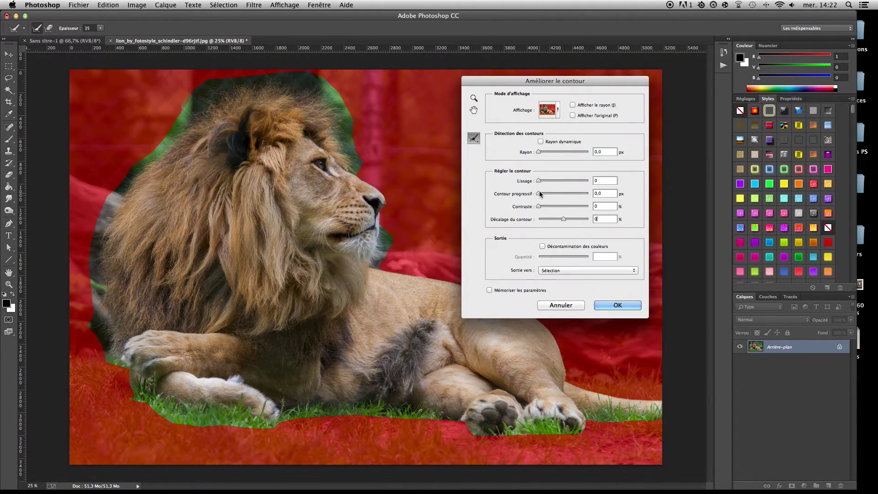
pyautogui.click(617, 305)
pyautogui.click(224, 5)
pyautogui.click(229, 43)
pyautogui.press('Delete')
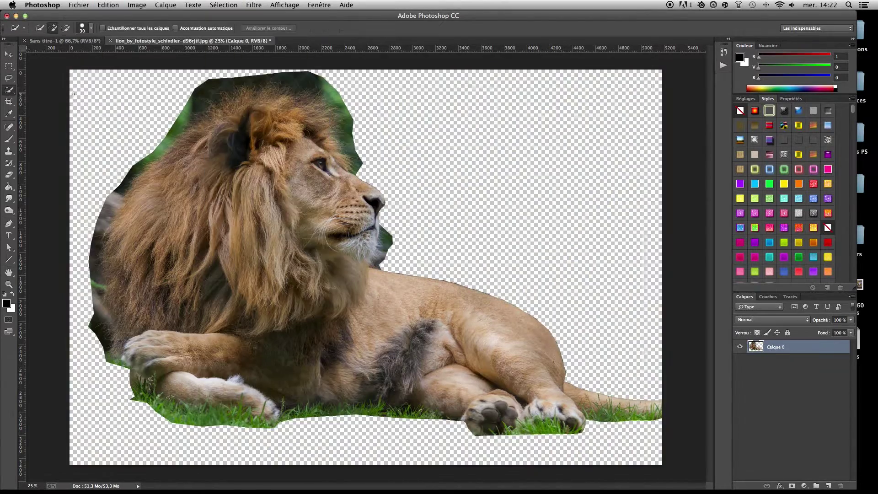
# Step: Lasso around the mane and refine its edge with radius 40.8 px and smoothing 62
pyautogui.press('l')
pyautogui.click(202, 104)
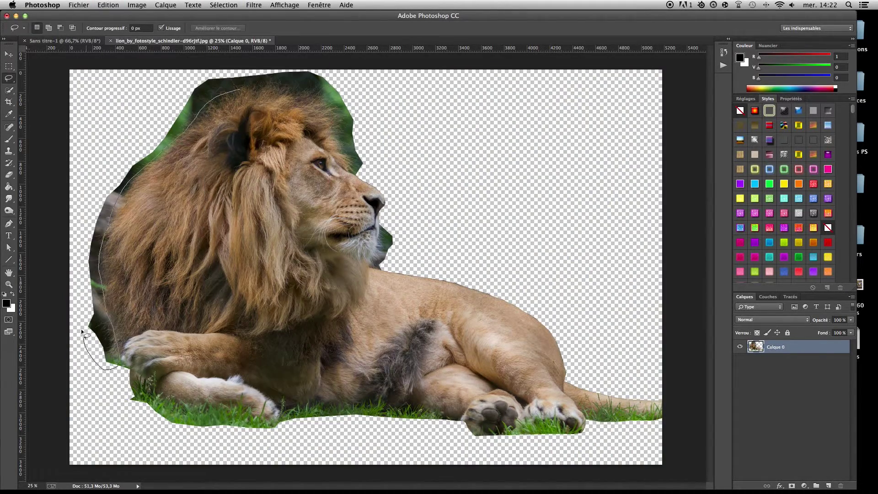
pyautogui.hotkey('ctrl', 'alt', 'r')
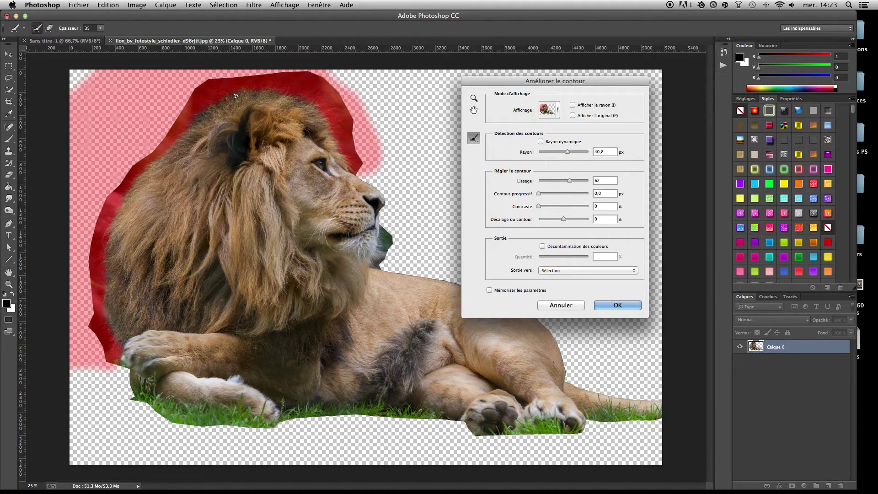
pyautogui.click(574, 105)
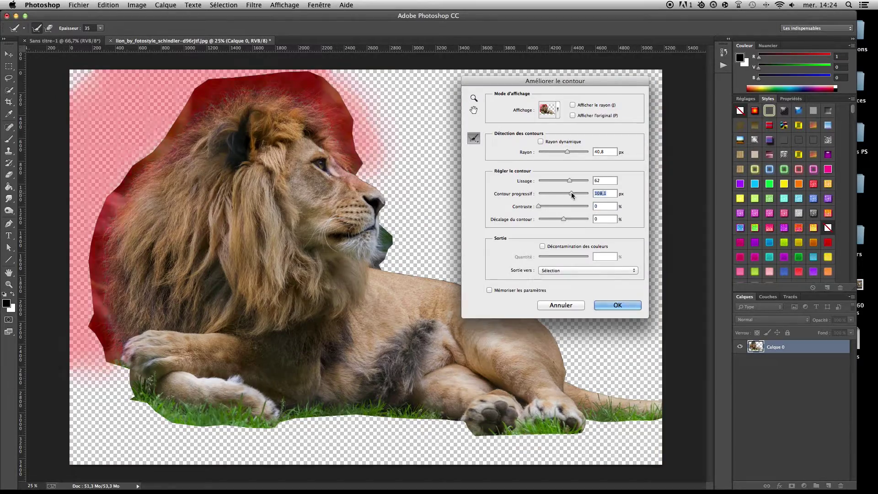
pyautogui.press('Return')
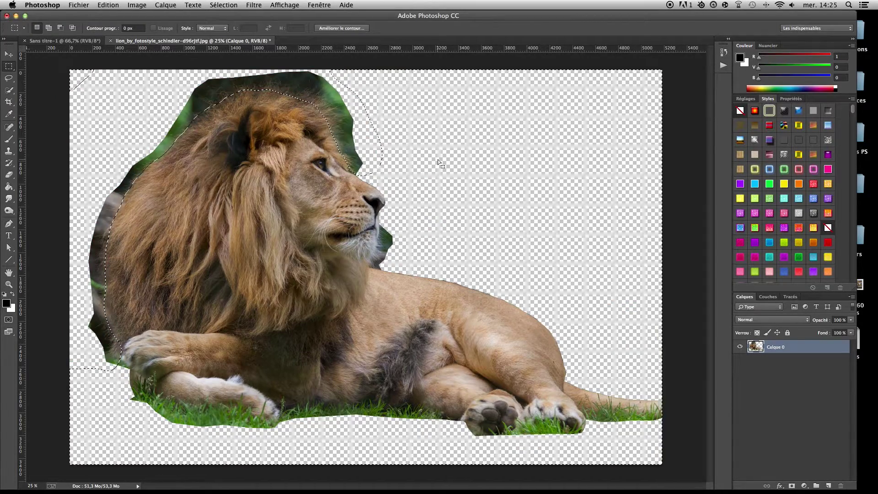
# Step: Erase the leftover dark background along the mane's left edge
pyautogui.press('e')
pyautogui.moveTo(88, 230); pyautogui.dragTo(83, 219)
pyautogui.press('Delete')
pyautogui.click(223, 5)
# Step: Select the green patch near the chin, refine its edge, and erase it
pyautogui.click(217, 24)
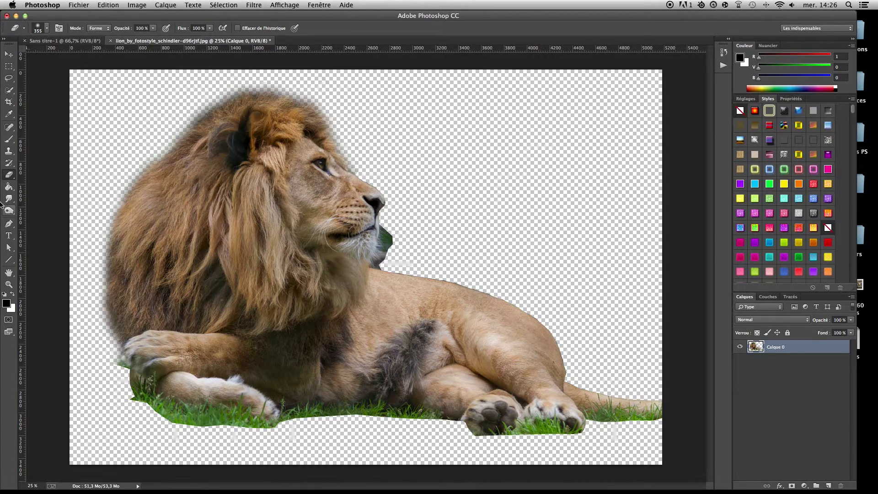
pyautogui.click(224, 5)
pyautogui.click(308, 132)
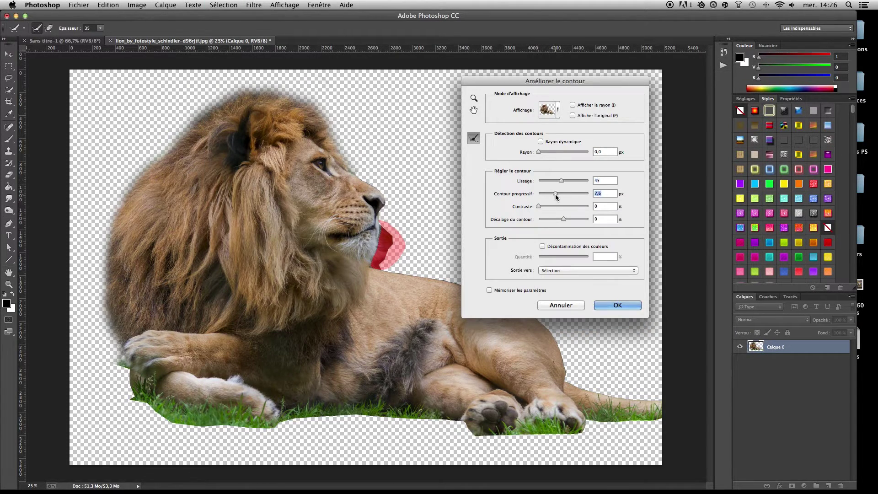
pyautogui.press('Return')
pyautogui.press('e')
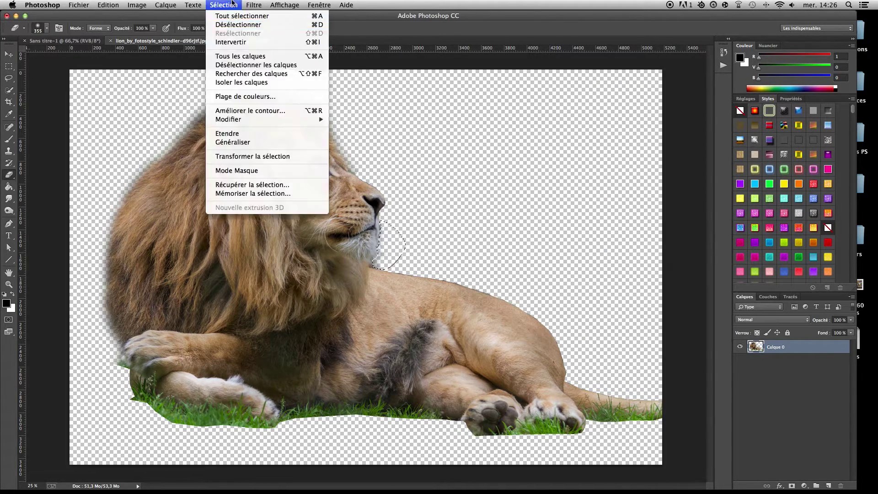
# Step: Copy the lion into Sans titre-1, scale it down and place it lower left
pyautogui.hotkey('ctrl', 'c')
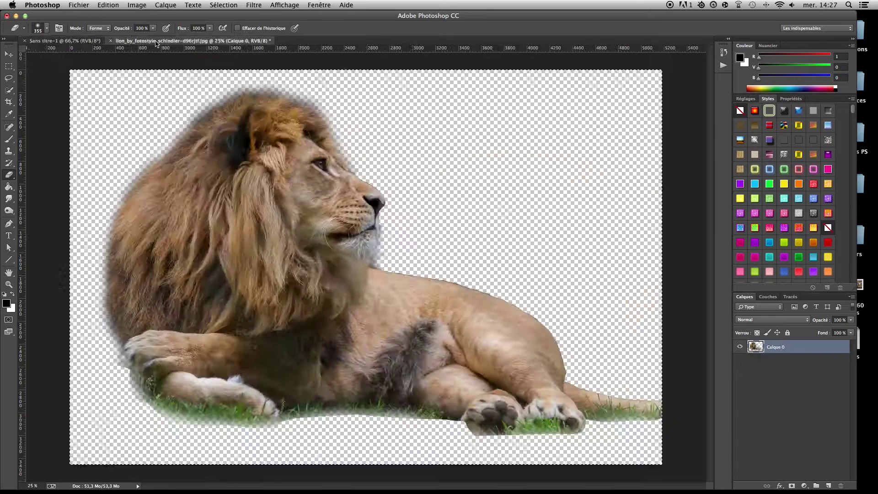
pyautogui.click(64, 41)
pyautogui.hotkey('ctrl', 'v')
pyautogui.hotkey('ctrl', 't')
pyautogui.moveTo(327, 255); pyautogui.dragTo(274, 243)
pyautogui.press('Return')
pyautogui.click(8, 163)
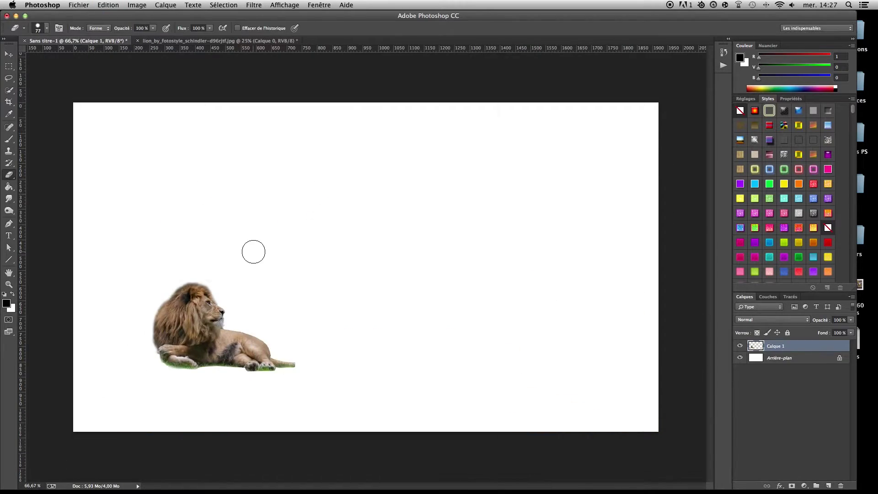
# Step: Set up a 46 px grass-shaped brush for smudging
pyautogui.scroll(5, 147, 300)
pyautogui.click(39, 28)
pyautogui.click(66, 56)
pyautogui.scroll(1, 118, 215)
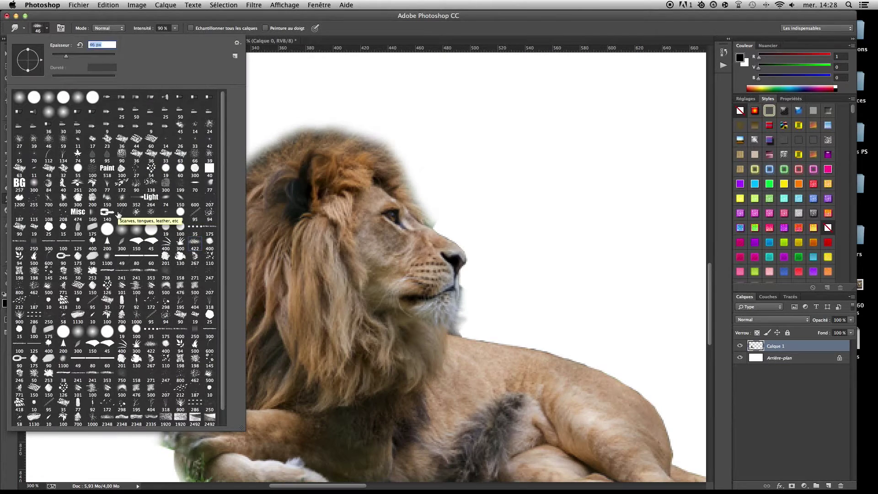
pyautogui.press('F5')
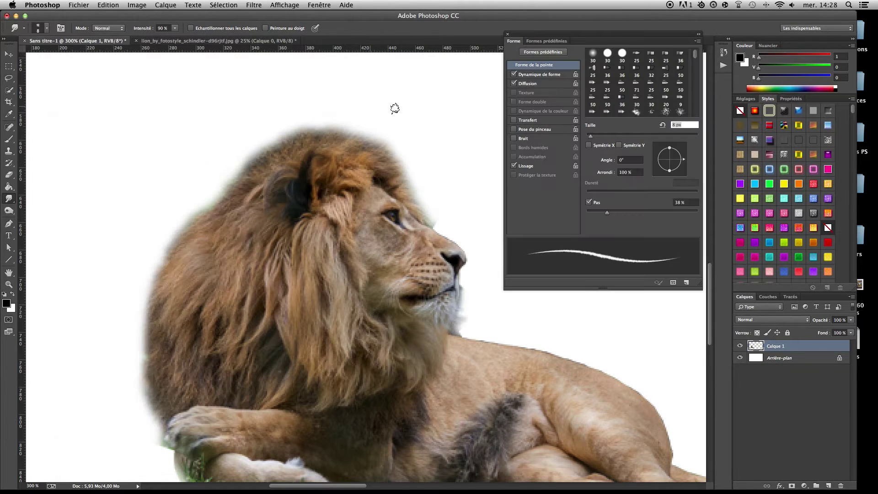
pyautogui.click(39, 28)
pyautogui.click(119, 237)
pyautogui.press('Return')
# Step: Duplicate the lion layer and smudge the mane edge into fur strands
pyautogui.rightClick(817, 412)
pyautogui.click(686, 217)
pyautogui.press('Return')
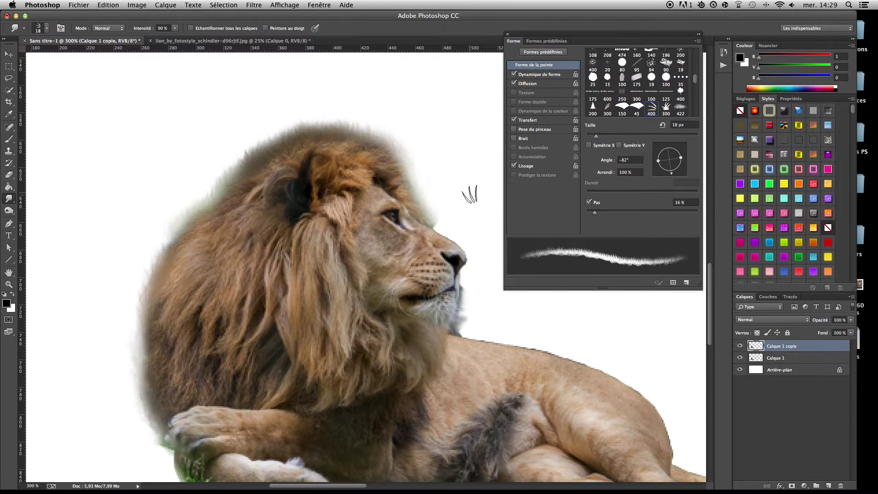
pyautogui.moveTo(470, 195); pyautogui.dragTo(202, 234)
pyautogui.press('[')
pyautogui.press('[')
pyautogui.press('[')
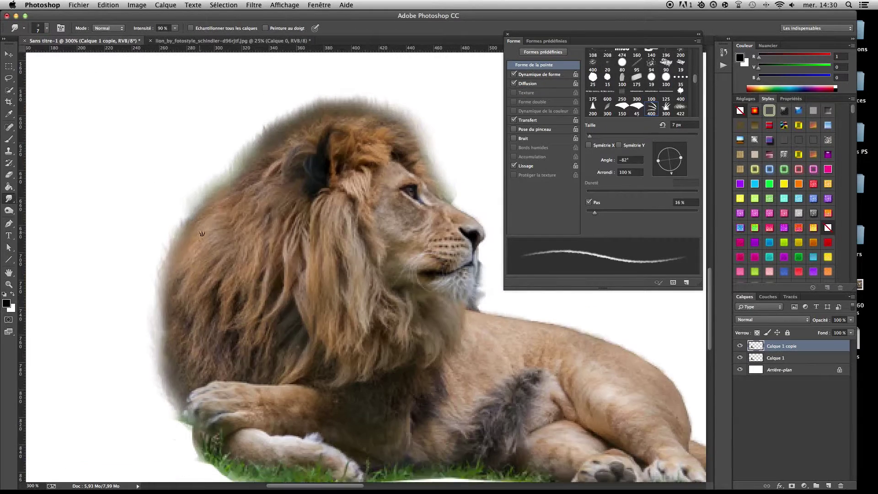
pyautogui.press('super+0')
# Step: Adjust the brush choice and select the original lion layer for erasing
pyautogui.click(47, 28)
pyautogui.rightClick(257, 97)
pyautogui.press('Return')
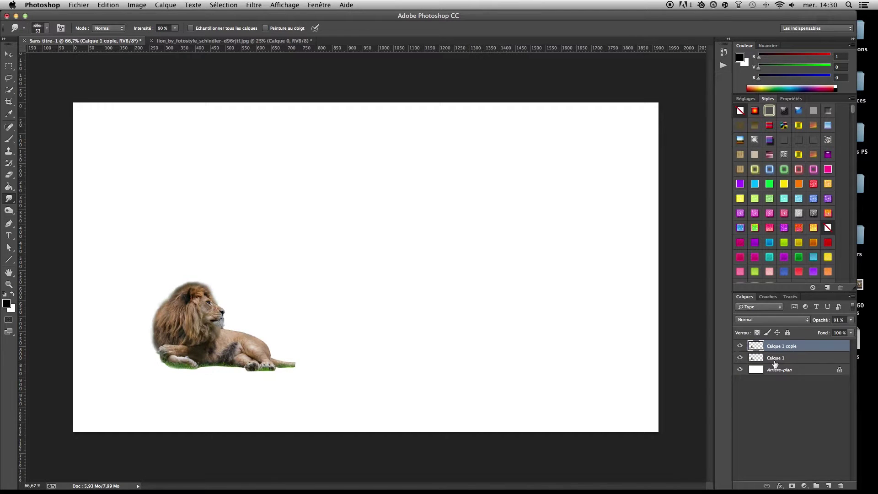
pyautogui.click(775, 357)
pyautogui.scroll(2, 160, 320)
pyautogui.press('e')
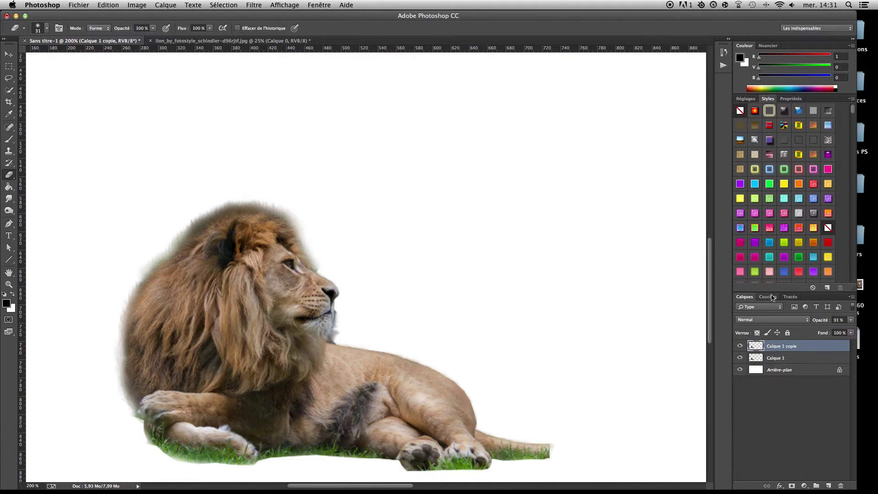
# Step: Switch to the Smudge tool and review its brush choices
pyautogui.click(11, 198)
pyautogui.click(46, 28)
pyautogui.click(409, 139)
pyautogui.click(47, 28)
pyautogui.scroll(-1, 177, 241)
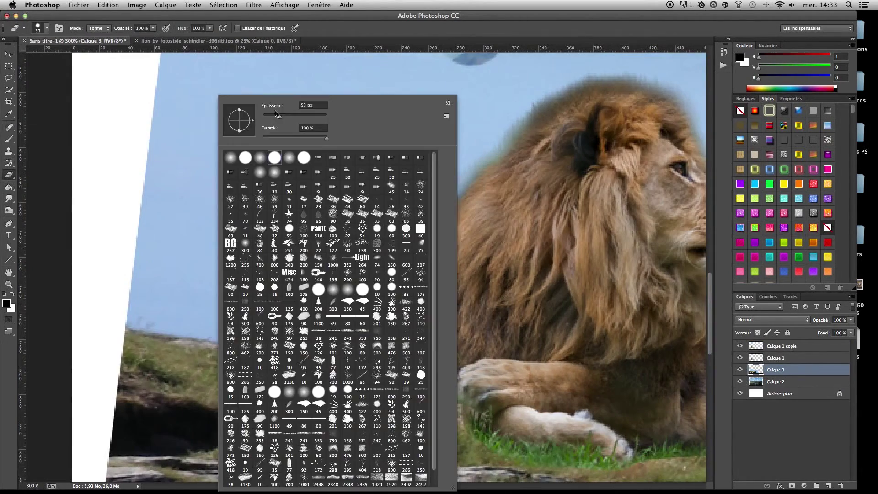
# Step: Erase the cliff edges and the mist behind the lion's back
pyautogui.moveTo(276, 114); pyautogui.dragTo(267, 113)
pyautogui.moveTo(237, 329); pyautogui.dragTo(217, 331)
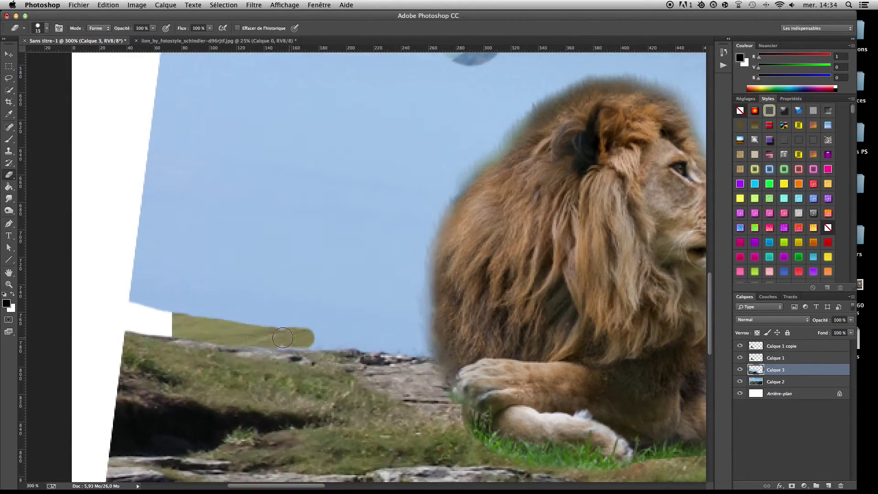
pyautogui.hscroll(10, 373, 341)
pyautogui.hscroll(1, 453, 368)
pyautogui.moveTo(443, 363); pyautogui.dragTo(455, 369)
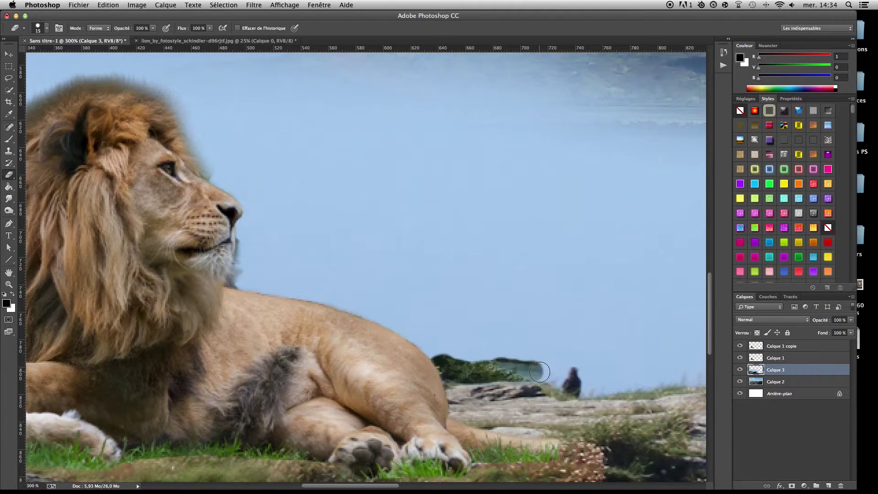
pyautogui.moveTo(515, 372); pyautogui.dragTo(613, 378)
# Step: Erase more mist along the cliff top to reveal the landscape
pyautogui.hscroll(7, 614, 378)
pyautogui.moveTo(530, 398); pyautogui.dragTo(594, 414)
pyautogui.hscroll(6, 438, 388)
pyautogui.scroll(-1, 438, 389)
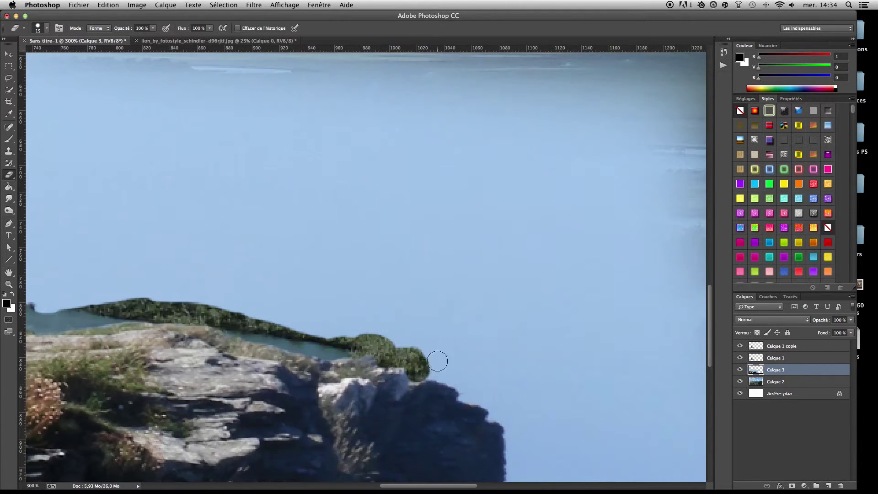
pyautogui.moveTo(418, 349); pyautogui.dragTo(471, 391)
pyautogui.scroll(-3, 471, 391)
pyautogui.moveTo(463, 312); pyautogui.dragTo(517, 366)
pyautogui.scroll(-3, 516, 320)
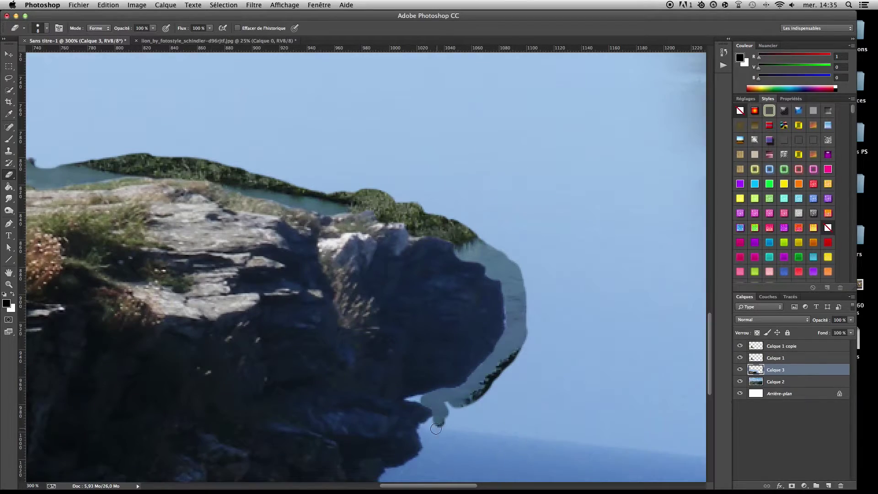
# Step: Merge the lion copy layer down into the lion layer
pyautogui.press('super+minus')
pyautogui.press('super+minus')
pyautogui.press('super+minus')
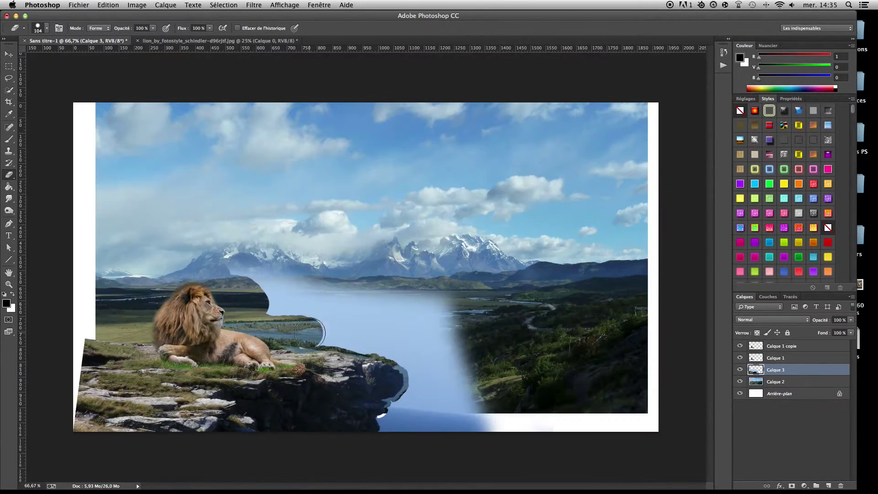
pyautogui.press('super+plus')
pyautogui.press('super+plus')
pyautogui.rightClick(183, 316)
pyautogui.click(196, 320)
pyautogui.rightClick(202, 96)
pyautogui.press('Escape')
pyautogui.click(165, 5)
pyautogui.click(213, 302)
pyautogui.rightClick(170, 92)
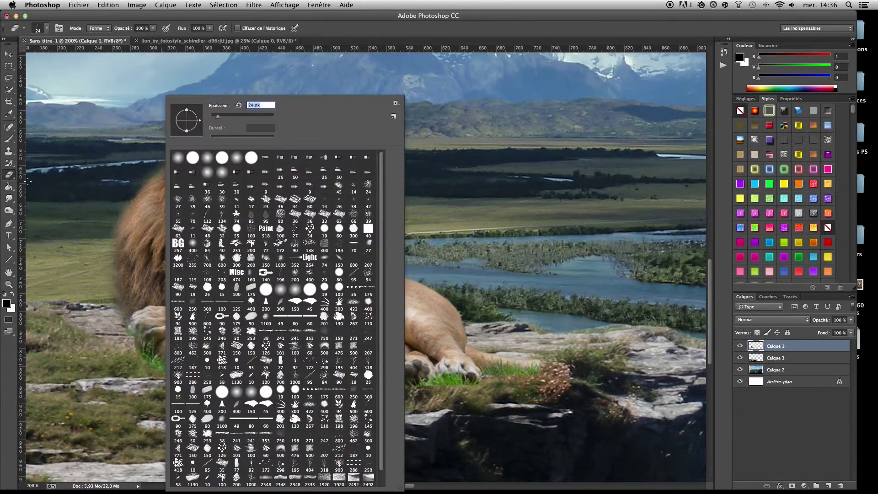
pyautogui.press('Escape')
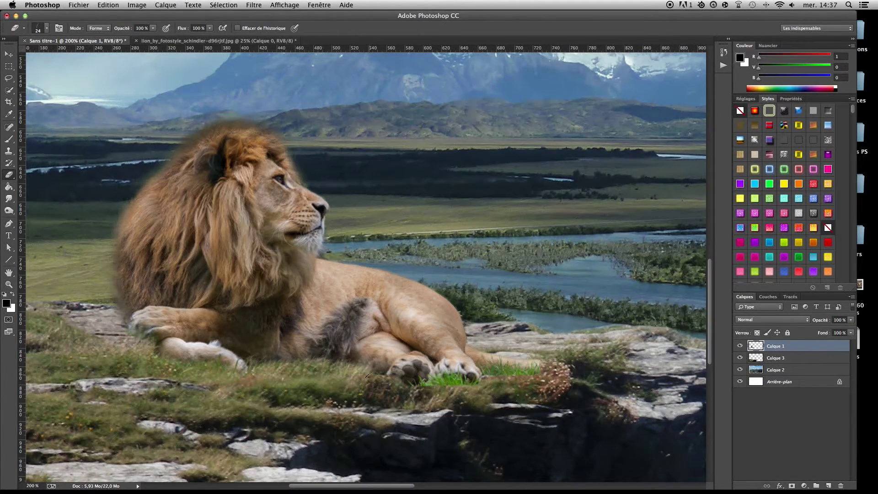
# Step: Zoom out and open the bush and tree foliage images
pyautogui.press('super+minus')
pyautogui.press('super+minus')
pyautogui.click(78, 4)
pyautogui.click(91, 25)
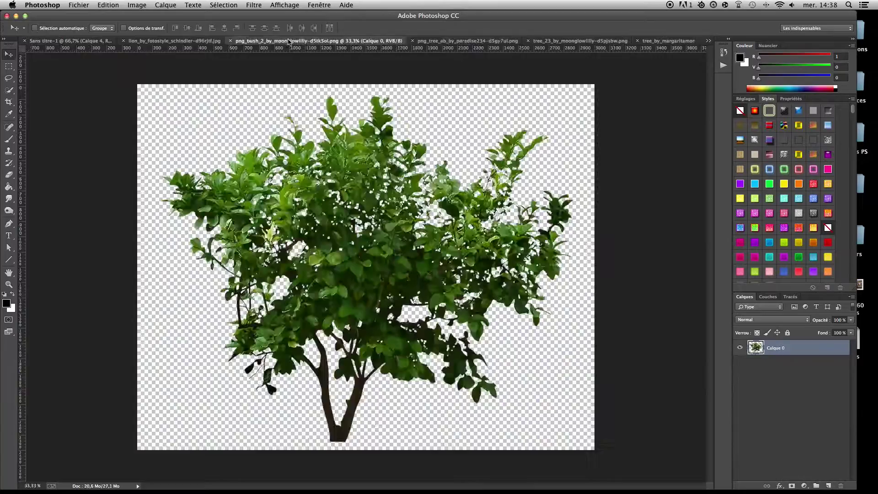
# Step: Add a bush at lower right and a scaled-down tree at top left
pyautogui.moveTo(366, 229)
pyautogui.mouseDown()
pyautogui.moveTo(351, 198)
pyautogui.moveTo(593, 219)
pyautogui.mouseUp()
pyautogui.click(538, 40)
pyautogui.moveTo(366, 228); pyautogui.dragTo(78, 41)
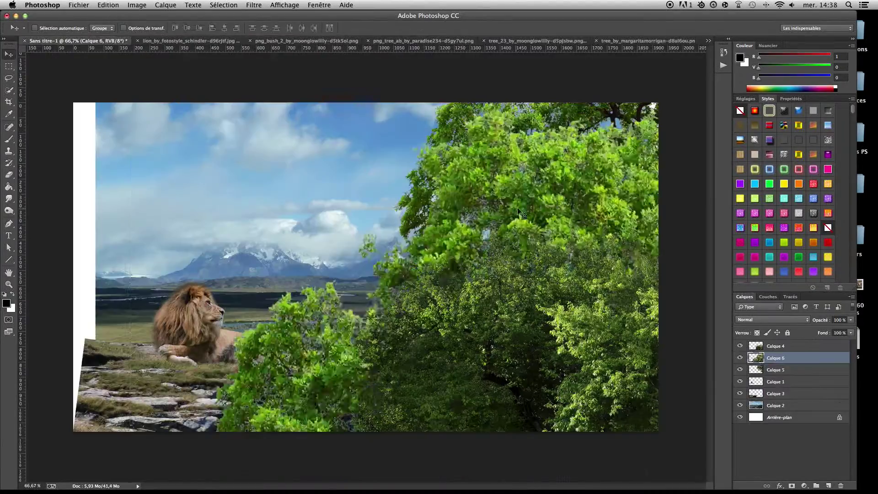
pyautogui.hotkey('ctrl', 't')
pyautogui.moveTo(411, 229); pyautogui.dragTo(165, 192)
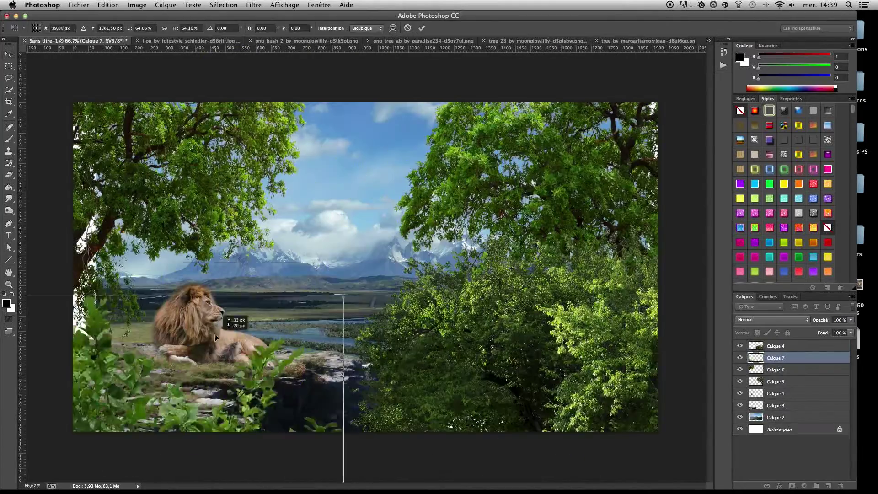
# Step: Add another bush at lower left and flipped tree copies along the top and right
pyautogui.moveTo(58, 41); pyautogui.dragTo(359, 248)
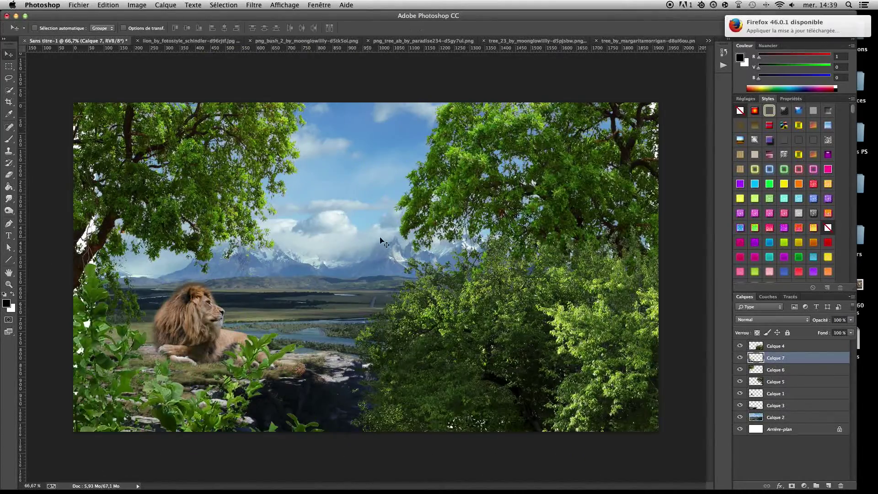
pyautogui.hotkey('ctrl', 'j')
pyautogui.hotkey('ctrl', 't')
pyautogui.moveTo(320, 229); pyautogui.dragTo(399, 176)
pyautogui.press('Return')
pyautogui.hotkey('ctrl', 'j')
pyautogui.hotkey('ctrl', 'j')
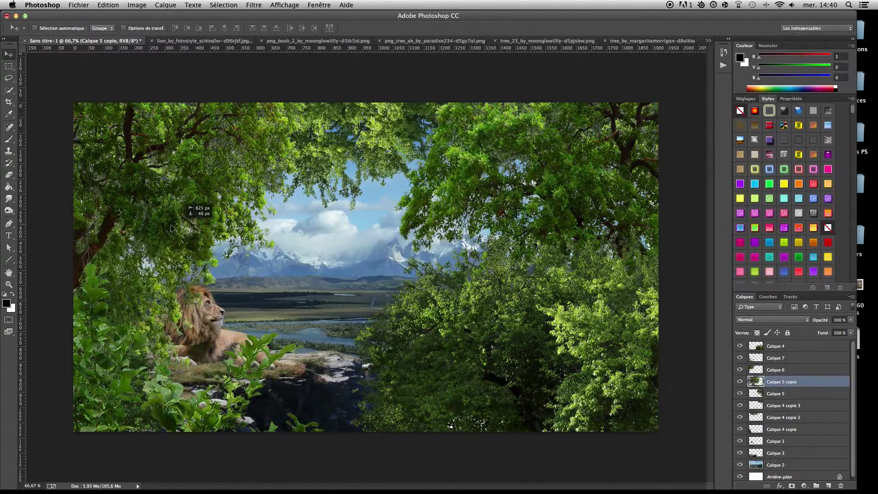
pyautogui.moveTo(457, 321); pyautogui.dragTo(475, 320)
pyautogui.click(776, 346)
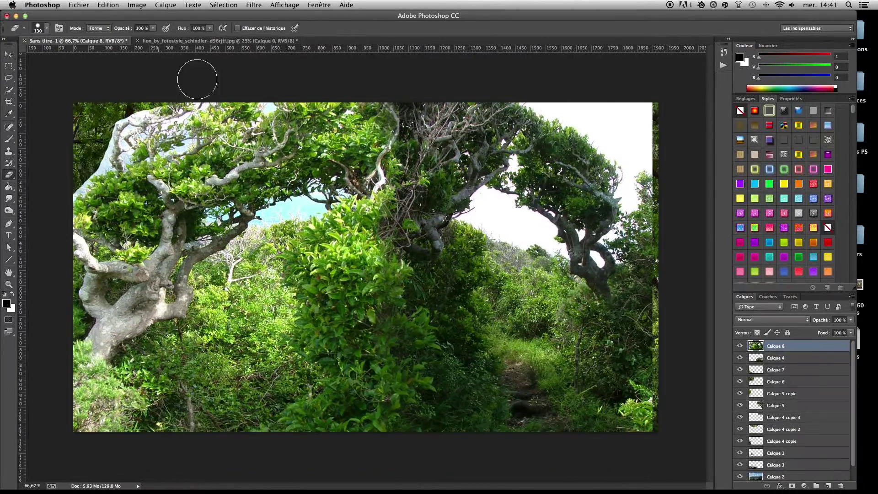
# Step: Erase the jungle image over the lion to reveal the mountain scene
pyautogui.rightClick(435, 88)
pyautogui.moveTo(594, 137); pyautogui.dragTo(490, 431)
pyautogui.moveTo(115, 389); pyautogui.dragTo(252, 366)
pyautogui.moveTo(206, 275); pyautogui.dragTo(345, 253)
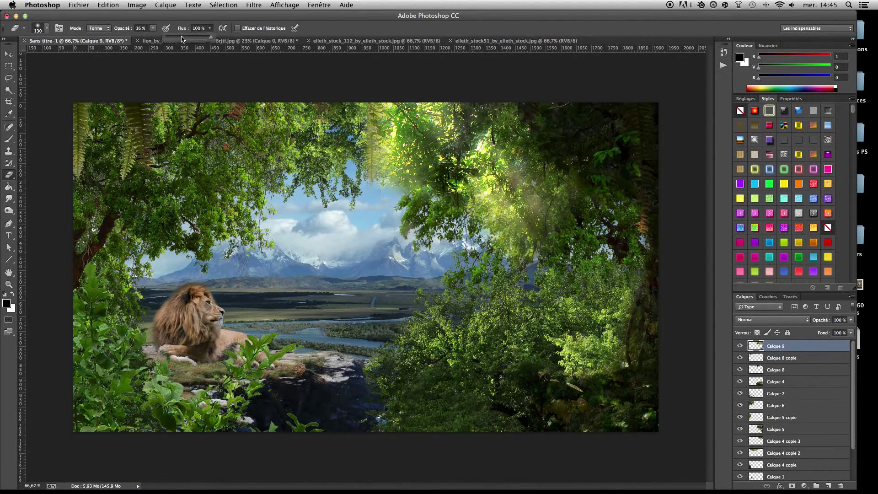
# Step: Put the ferns under the tree, clear the river area, and shift the waterfall copy right
pyautogui.moveTo(778, 360); pyautogui.dragTo(788, 387)
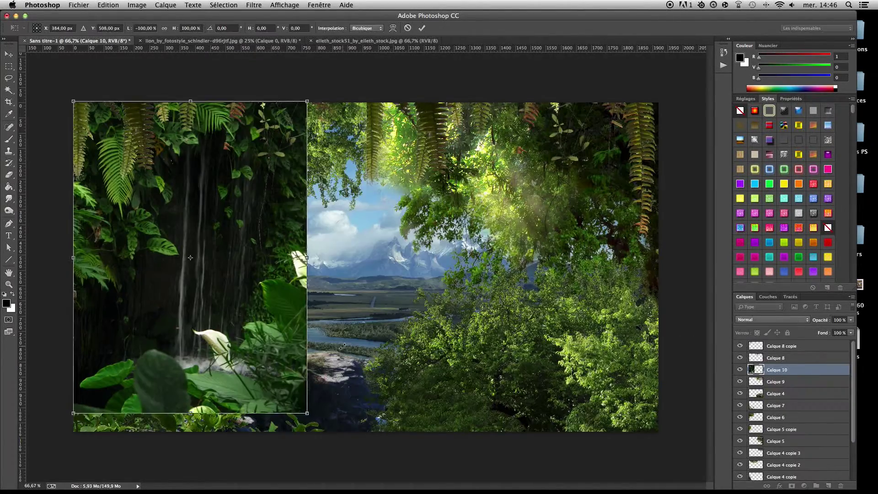
pyautogui.moveTo(246, 291)
pyautogui.mouseDown()
pyautogui.moveTo(138, 357)
pyautogui.moveTo(191, 171)
pyautogui.mouseUp()
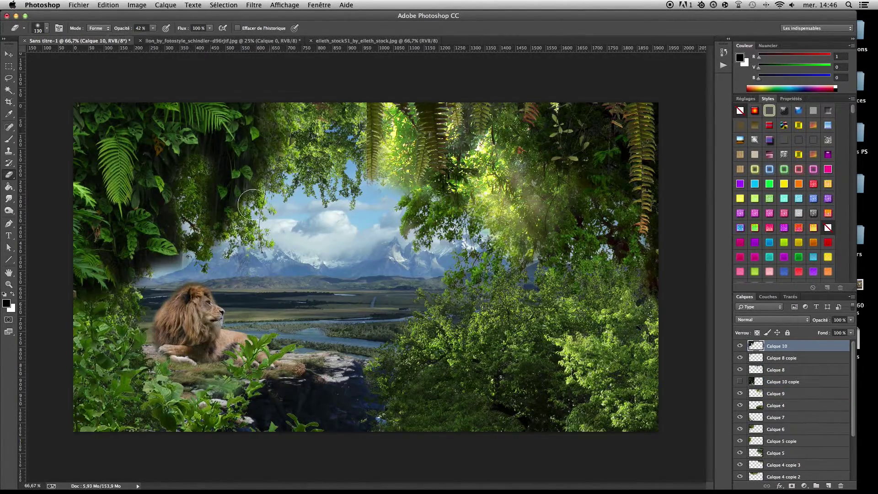
pyautogui.hotkey('ctrl', '[')
pyautogui.hotkey('ctrl', '[')
pyautogui.hotkey('ctrl', '[')
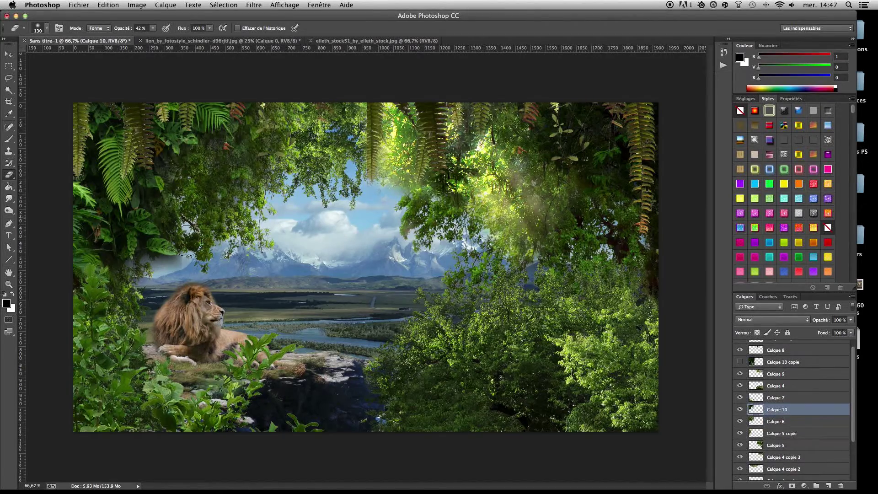
pyautogui.click(740, 362)
pyautogui.moveTo(183, 275); pyautogui.dragTo(526, 274)
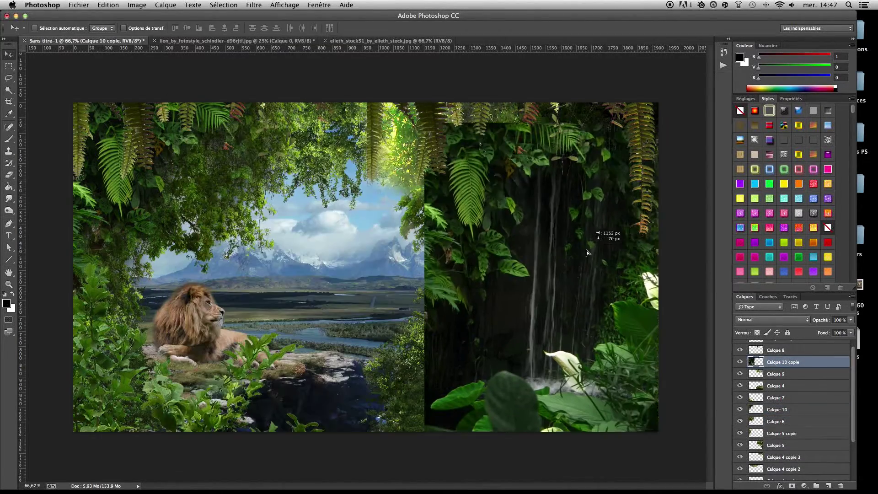
# Step: Erase the top of the waterfall copy and the area above the big leaf to reveal ferns
pyautogui.moveTo(448, 192); pyautogui.dragTo(630, 254)
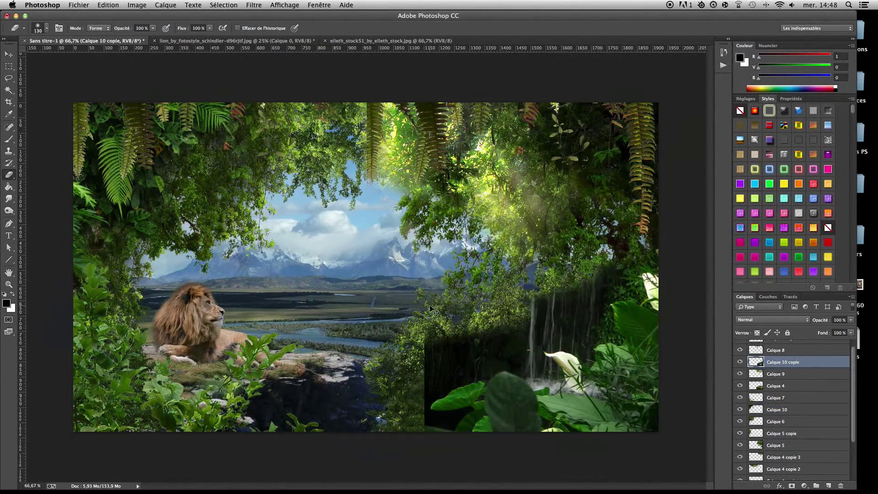
pyautogui.scroll(3, 561, 340)
pyautogui.scroll(-5, 284, 323)
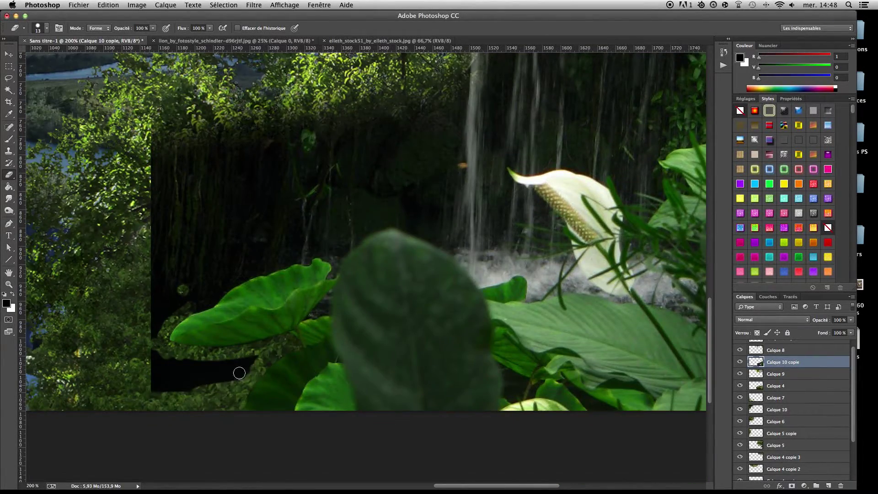
pyautogui.moveTo(222, 286); pyautogui.dragTo(336, 261)
pyautogui.scroll(1, 354, 278)
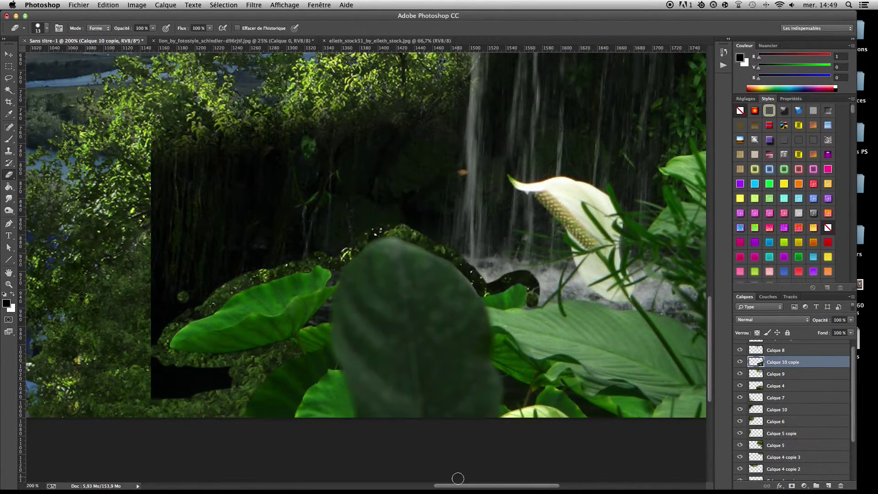
pyautogui.hscroll(5, 557, 303)
pyautogui.scroll(2, 377, 296)
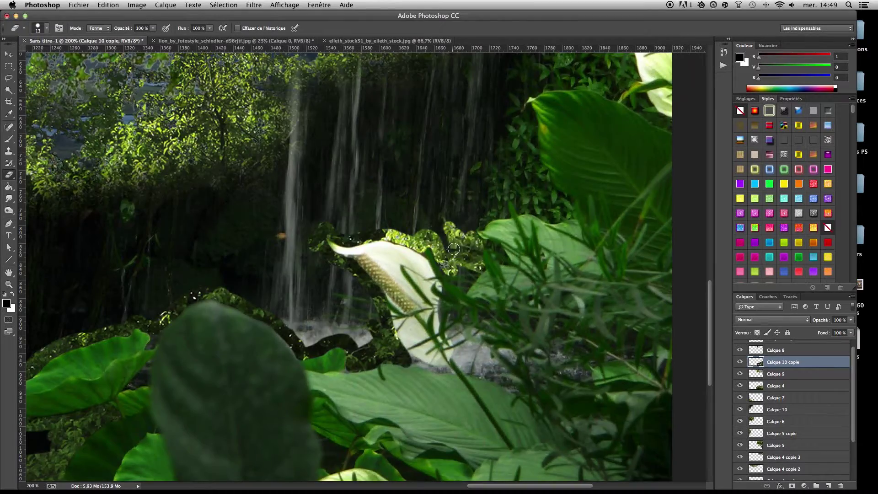
pyautogui.scroll(2, 467, 249)
pyautogui.hscroll(5, 470, 290)
pyautogui.scroll(4, 471, 290)
# Step: Resize the eraser around the leaves and zoom out to view the whole composite
pyautogui.rightClick(428, 263)
pyautogui.click(388, 235)
pyautogui.rightClick(388, 235)
pyautogui.scroll(-3, 408, 182)
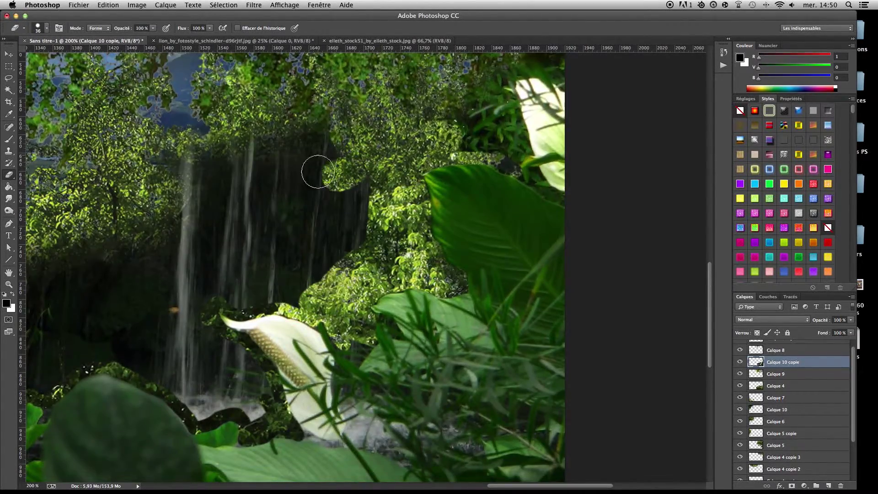
pyautogui.scroll(-3, 275, 188)
pyautogui.scroll(-1, 220, 256)
pyautogui.hscroll(-10, 237, 297)
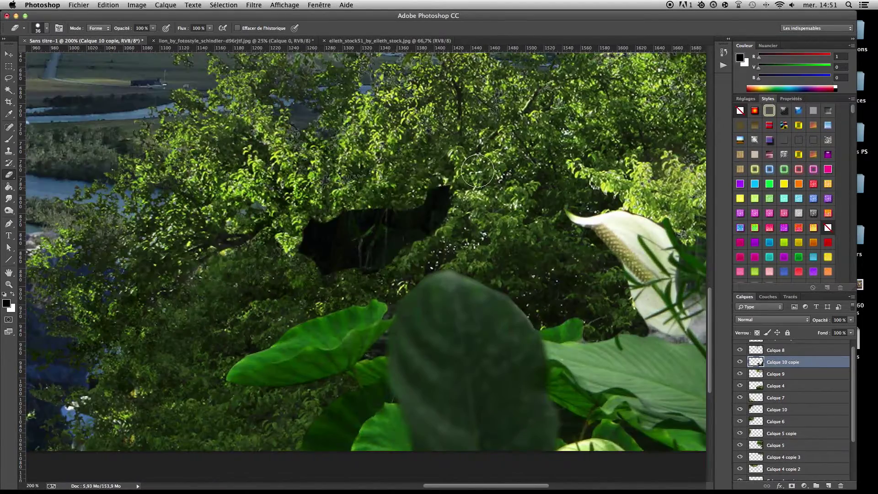
pyautogui.press('super+0')
pyautogui.rightClick(462, 96)
pyautogui.press('Return')
pyautogui.click(137, 5)
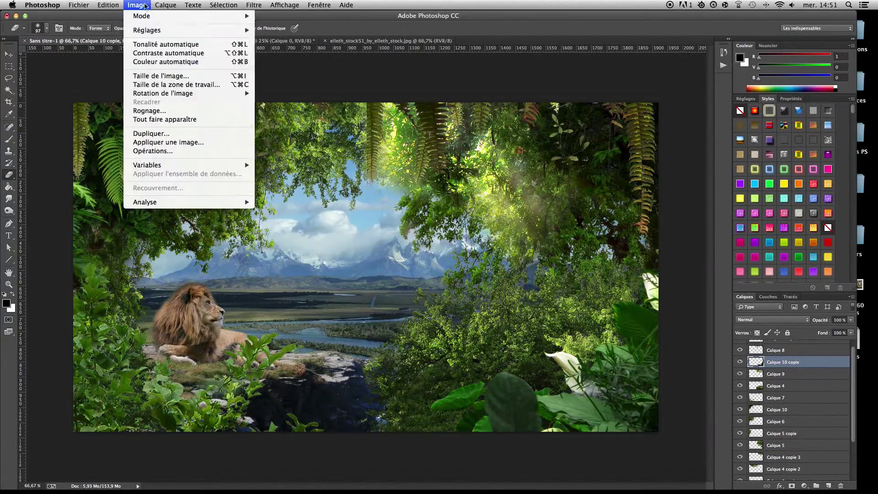
# Step: Warm the plants' colours with a Color Balance of +7, 0, -16
pyautogui.press('super+u')
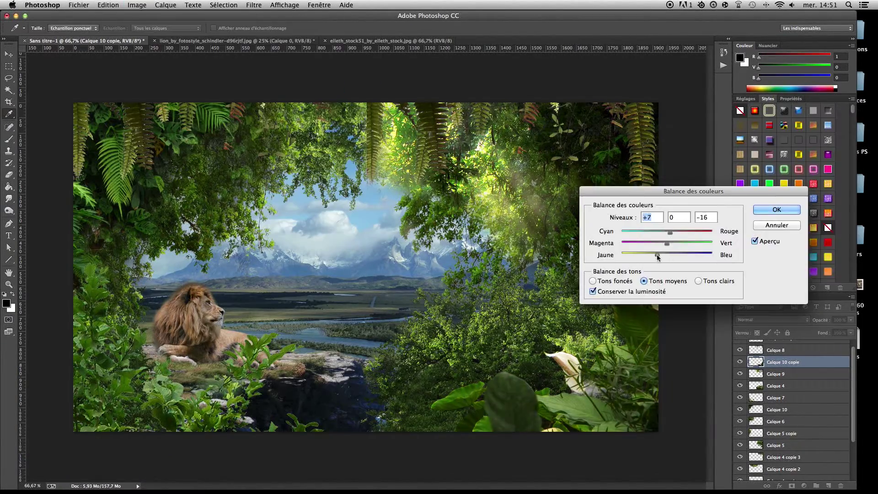
pyautogui.scroll(-5, 525, 269)
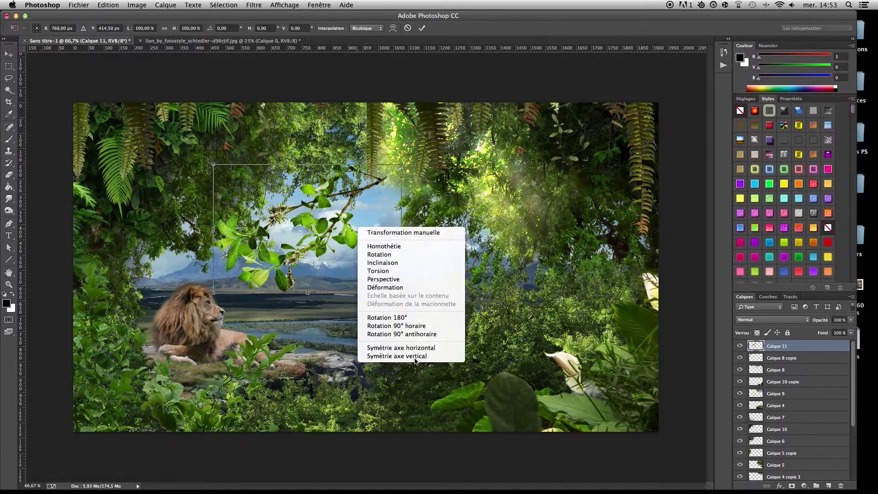
pyautogui.click(415, 361)
# Step: Move the birch-leaf branch off the left edge and close the birch leaves document
pyautogui.moveTo(238, 229); pyautogui.dragTo(91, 220)
pyautogui.press('Return')
pyautogui.click(79, 5)
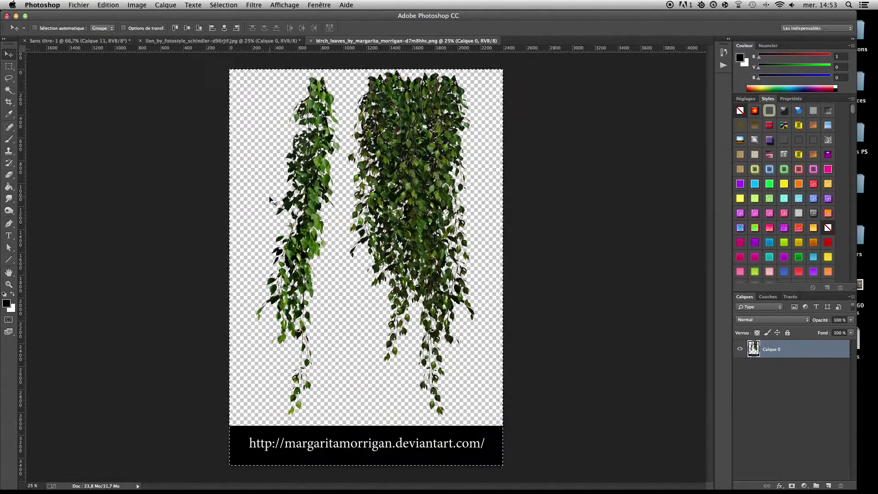
pyautogui.click(415, 170)
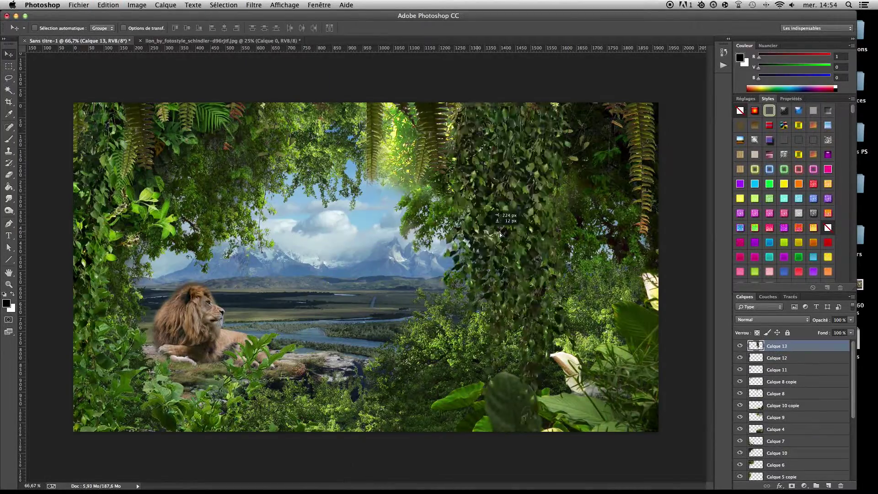
# Step: Add red roses at lower left and a scaled-down pink flower at the bottom
pyautogui.click(78, 5)
pyautogui.click(85, 24)
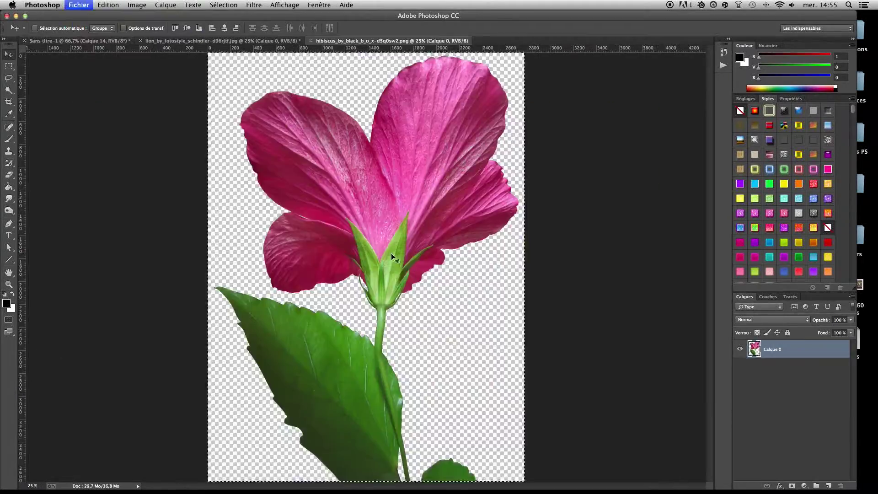
pyautogui.moveTo(391, 253); pyautogui.dragTo(366, 320)
pyautogui.hotkey('ctrl', 't')
pyautogui.moveTo(366, 432); pyautogui.dragTo(494, 344)
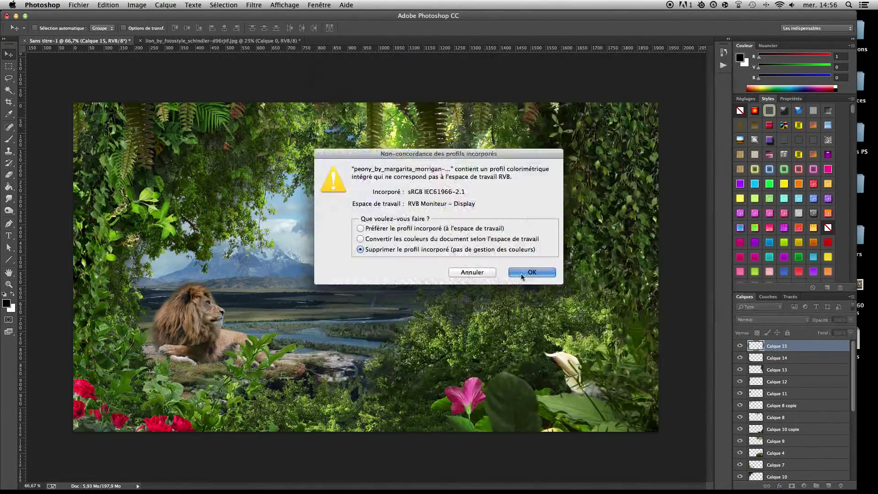
# Step: Dismiss the colour-profile warning and resize the new pink flower
pyautogui.click(529, 273)
pyautogui.hotkey('ctrl', 't')
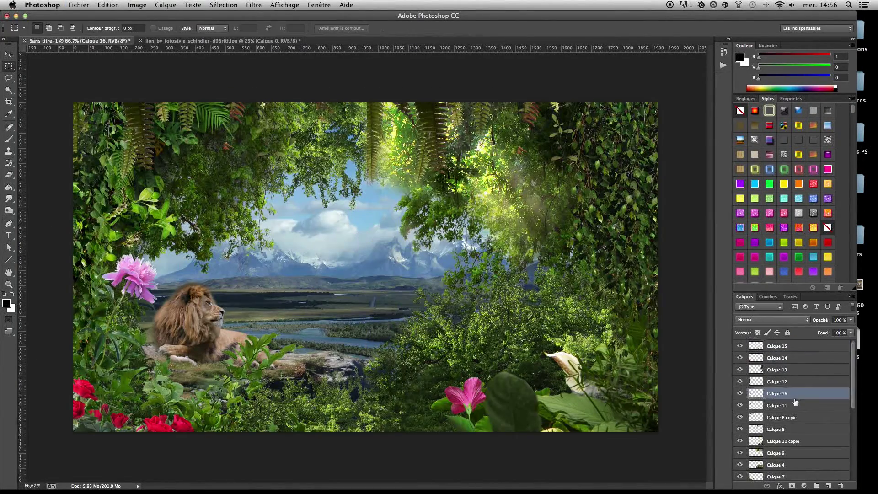
pyautogui.moveTo(795, 402); pyautogui.dragTo(787, 453)
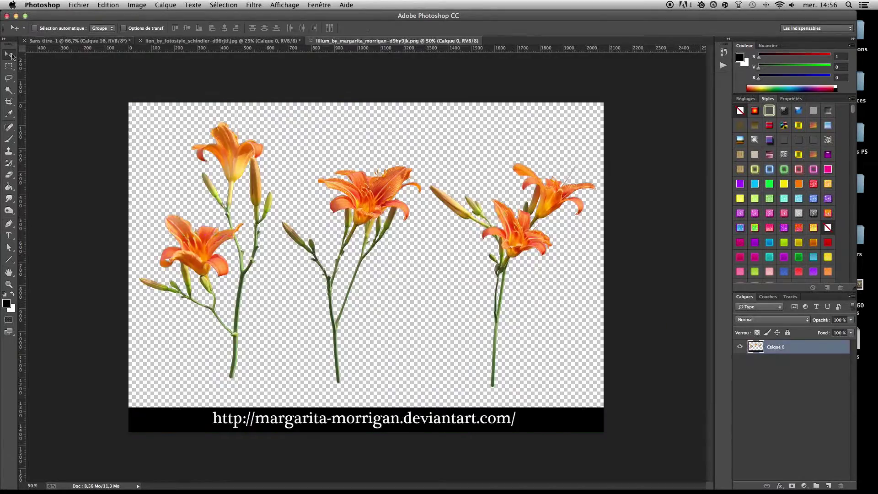
# Step: Place three orange lilies along the bottom, scaling, rotating and flipping them horizontally
pyautogui.moveTo(373, 206)
pyautogui.mouseDown()
pyautogui.moveTo(357, 274)
pyautogui.moveTo(433, 370)
pyautogui.mouseUp()
pyautogui.hotkey('ctrl', 't')
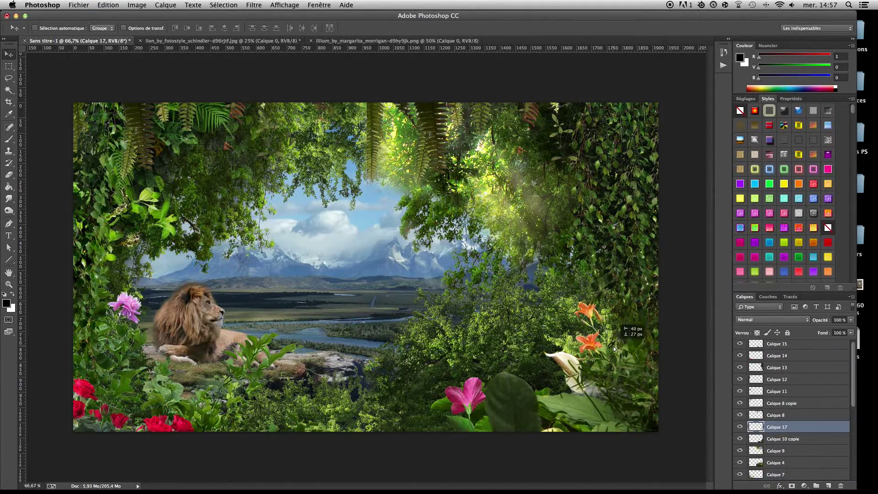
pyautogui.hotkey('ctrl', 'Tab')
pyautogui.moveTo(268, 374); pyautogui.dragTo(90, 361)
pyautogui.hotkey('ctrl', 't')
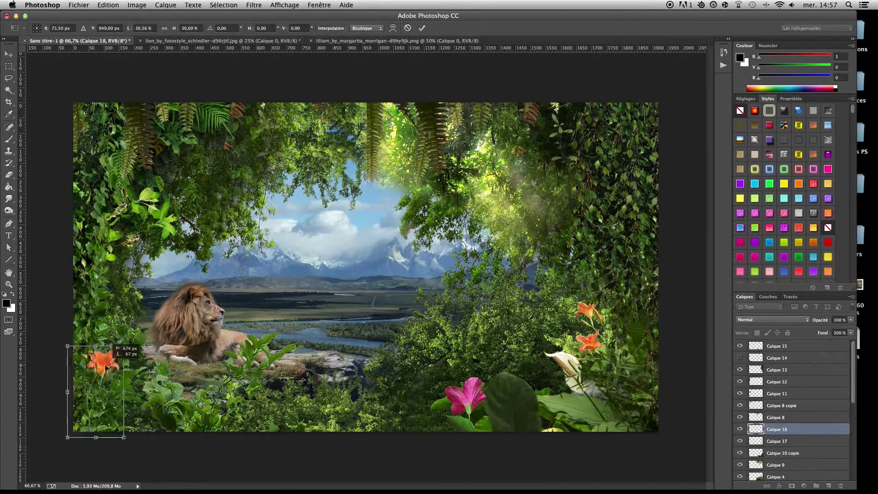
pyautogui.hotkey('ctrl', 'Tab')
pyautogui.moveTo(590, 220)
pyautogui.mouseDown()
pyautogui.moveTo(454, 138)
pyautogui.moveTo(216, 381)
pyautogui.mouseUp()
pyautogui.hotkey('ctrl', 't')
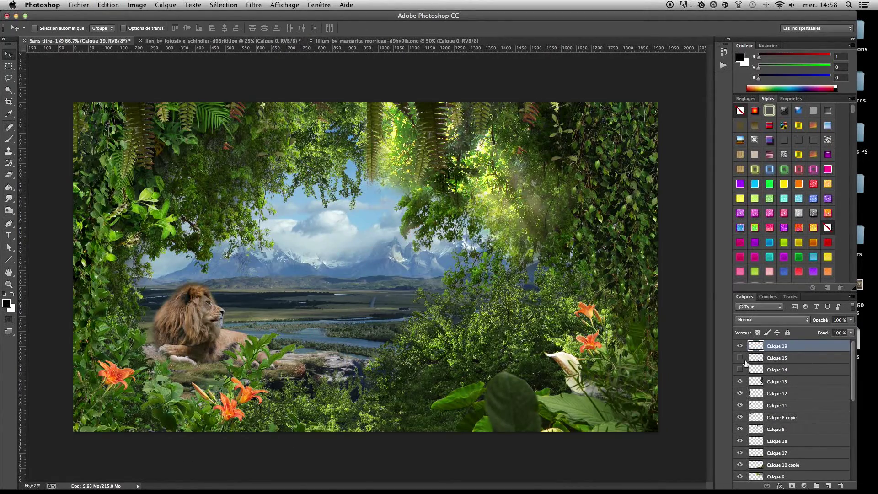
pyautogui.rightClick(465, 354)
pyautogui.click(485, 480)
# Step: Add and duplicate the maple plant, reorder and position it, then open the mountain image
pyautogui.moveTo(535, 268); pyautogui.dragTo(474, 307)
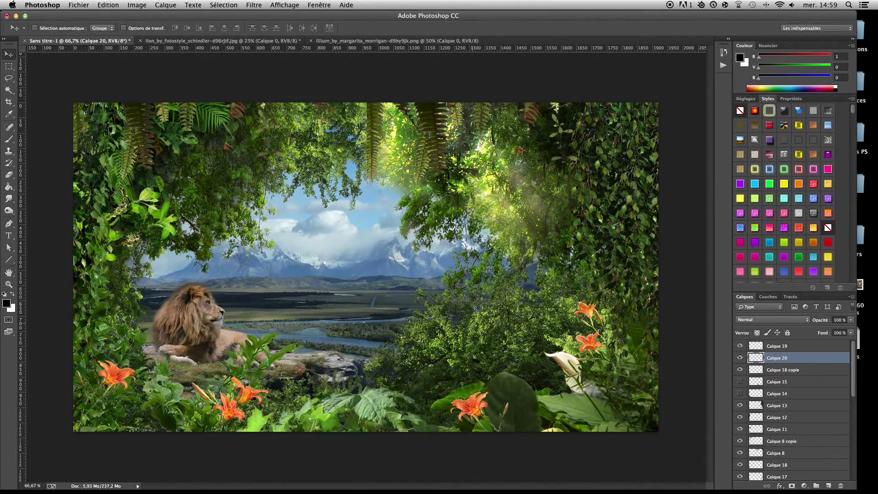
pyautogui.hotkey('ctrl', 'j')
pyautogui.moveTo(800, 358); pyautogui.dragTo(800, 406)
pyautogui.moveTo(160, 349); pyautogui.dragTo(161, 347)
pyautogui.hotkey('ctrl', 't')
pyautogui.hotkey('ctrl', 'o')
pyautogui.press('Return')
pyautogui.press('Return')
pyautogui.press('Return')
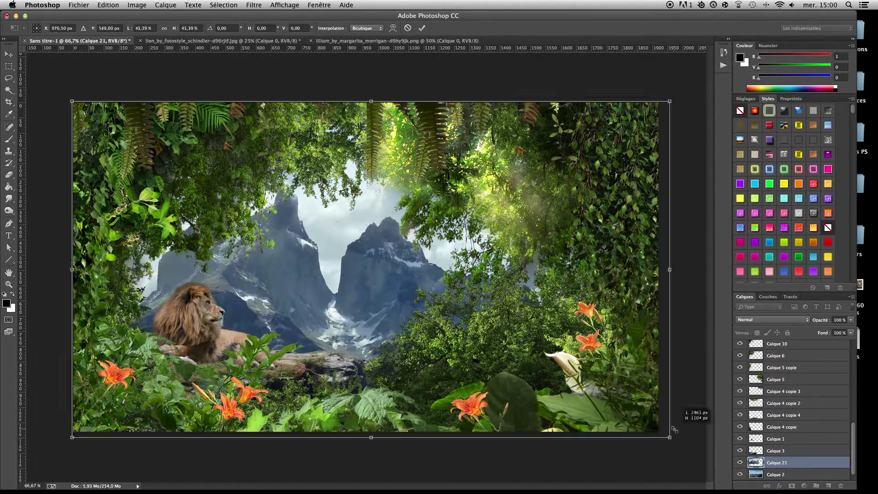
# Step: Toggle the mountain layer's visibility and place the jungle light-rays image
pyautogui.click(740, 463)
pyautogui.hotkey('ctrl', 'o')
pyautogui.click(679, 160)
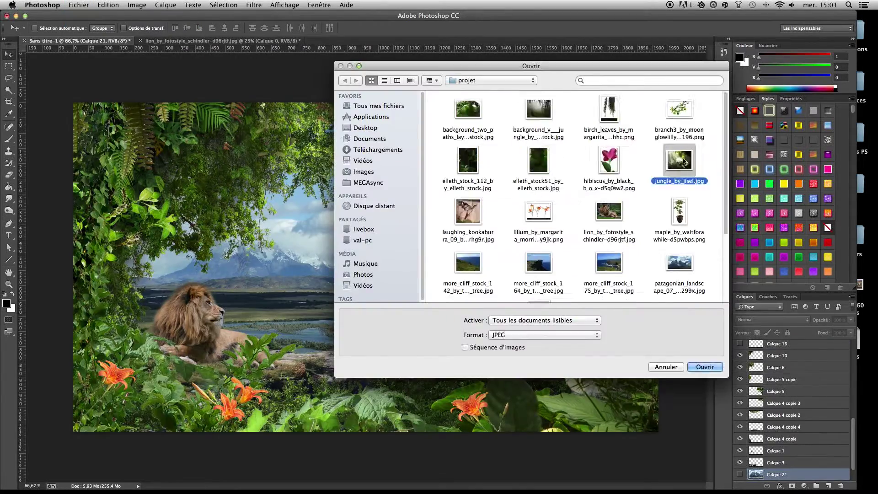
pyautogui.press('Return')
pyautogui.press('Return')
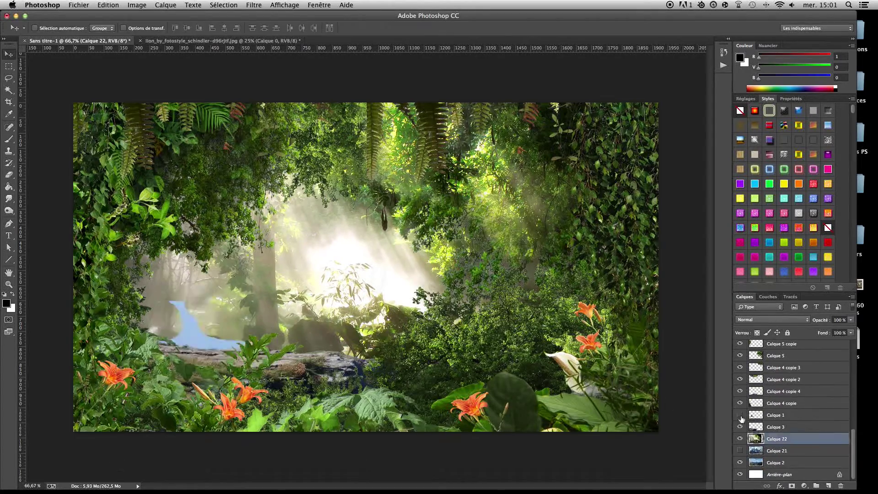
# Step: Show and select the lion layer Calque 1, and set the eraser to size 18
pyautogui.click(740, 415)
pyautogui.click(777, 415)
pyautogui.hotkey('ctrl', '+')
pyautogui.hotkey('ctrl', '+')
pyautogui.press('e')
pyautogui.rightClick(408, 119)
pyautogui.moveTo(232, 218); pyautogui.dragTo(211, 222)
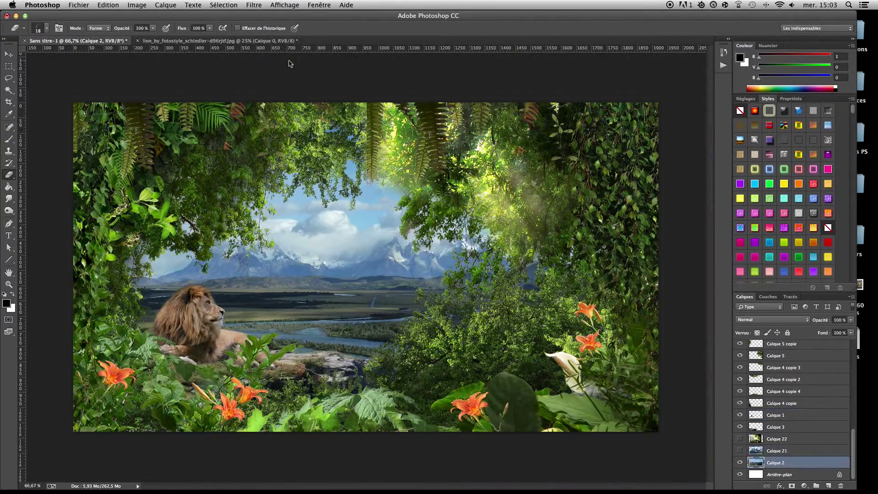
# Step: Add a Color Balance adjustment on Calque 2 with Cyan/Red -14 and Yellow/Blue -29
pyautogui.click(803, 485)
pyautogui.click(791, 407)
pyautogui.moveTo(779, 145); pyautogui.dragTo(775, 145)
pyautogui.moveTo(779, 176); pyautogui.dragTo(767, 175)
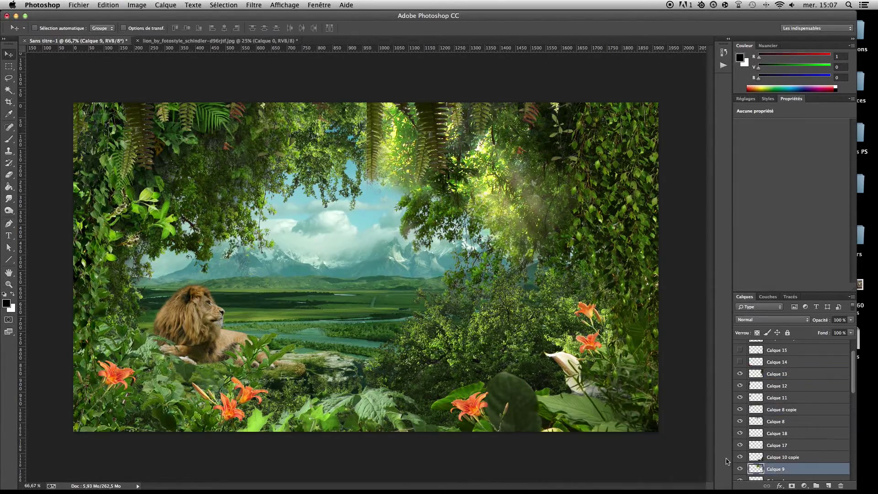
# Step: Erase part of the bright sunlit glow on Calque 9
pyautogui.press('Escape')
pyautogui.press('e')
pyautogui.rightClick(297, 198)
pyautogui.press('Escape')
pyautogui.moveTo(481, 204); pyautogui.dragTo(381, 190)
pyautogui.moveTo(488, 136); pyautogui.dragTo(481, 188)
# Step: Save the composite as le lion et loiseau.psd and show the Calque 4 foliage over the lake
pyautogui.scroll(-2, 744, 408)
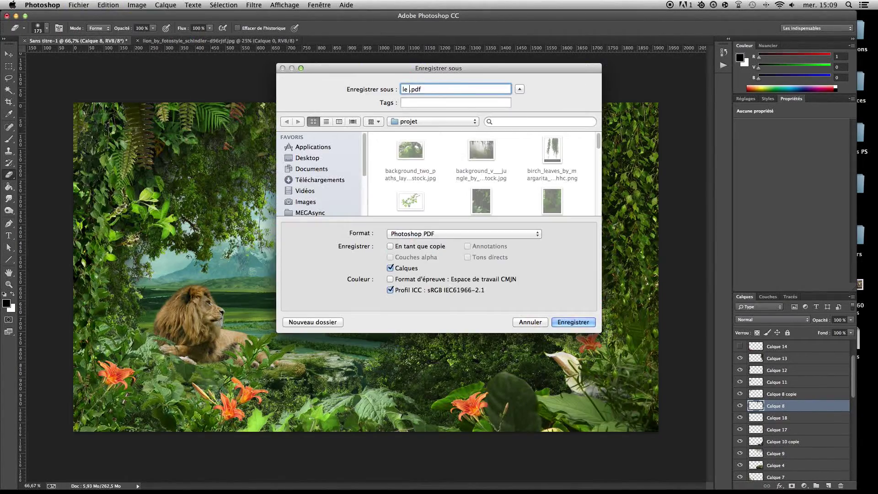
pyautogui.press('Return')
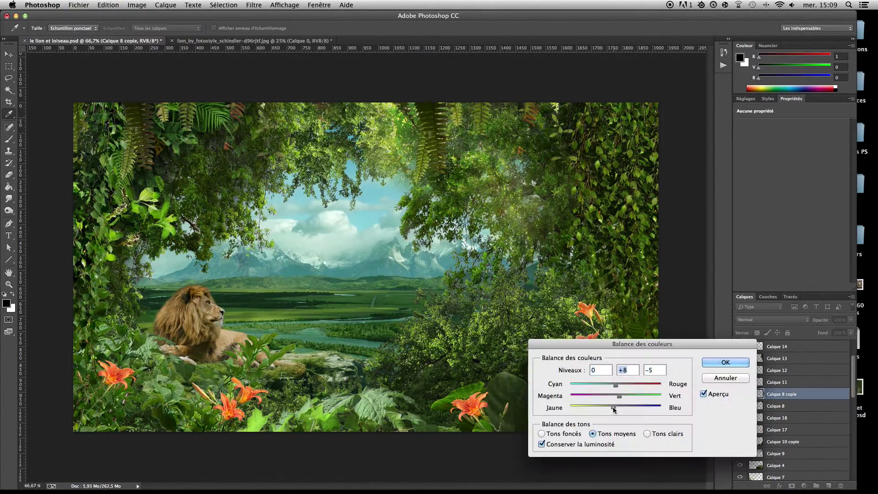
pyautogui.click(740, 465)
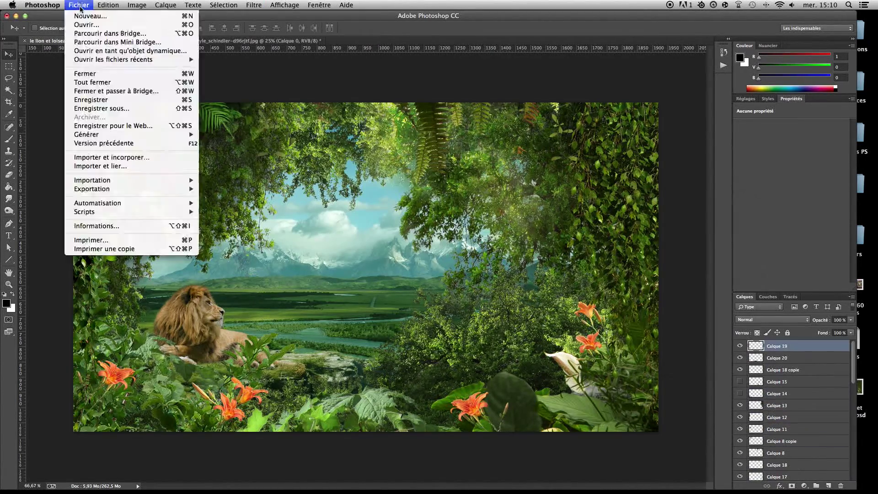
pyautogui.scroll(3, 375, 334)
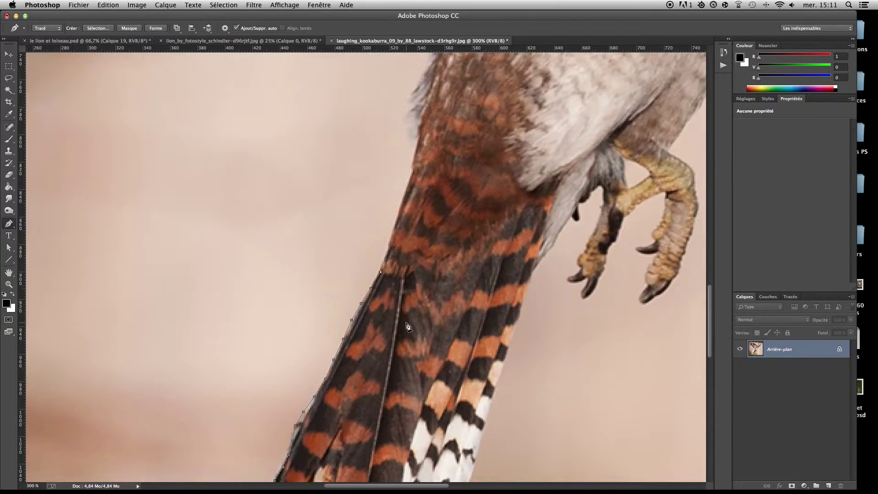
# Step: Place path anchor points along the kookaburra's wing edge and upper wing feathers
pyautogui.scroll(4, 412, 348)
pyautogui.scroll(2, 424, 295)
pyautogui.scroll(2, 411, 298)
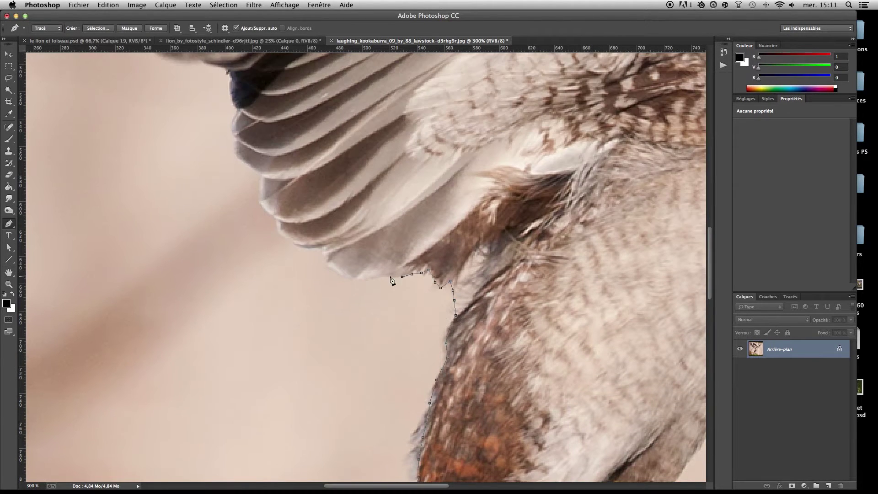
pyautogui.scroll(2, 324, 376)
pyautogui.hscroll(-5, 277, 337)
pyautogui.hscroll(-5, 320, 339)
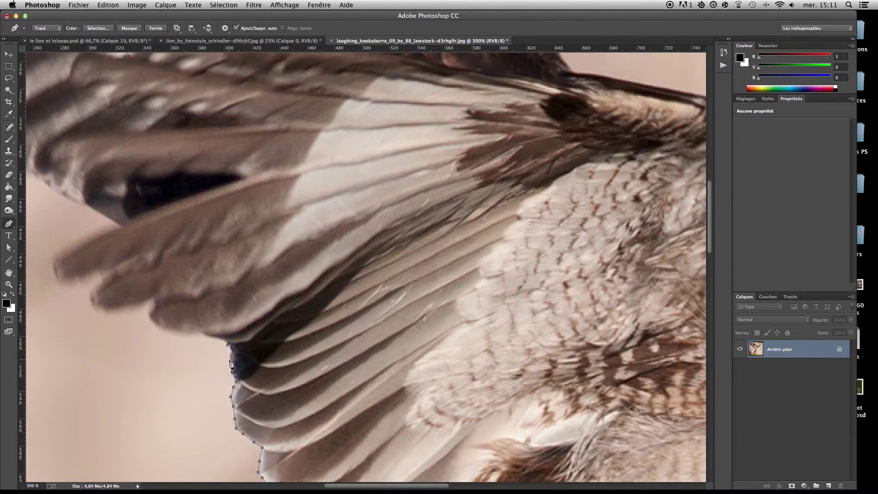
pyautogui.click(404, 336)
pyautogui.scroll(3, 306, 299)
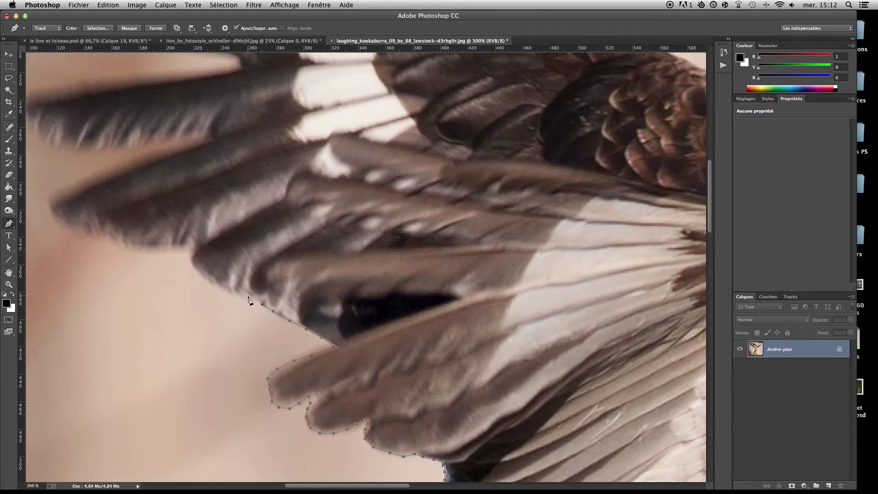
pyautogui.hscroll(-5, 274, 315)
pyautogui.click(412, 320)
pyautogui.click(320, 292)
pyautogui.scroll(1, 274, 293)
pyautogui.click(251, 295)
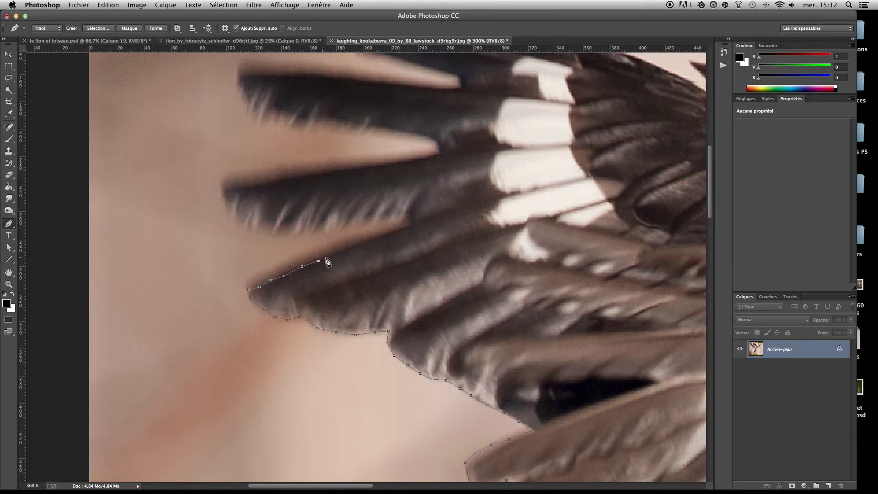
pyautogui.scroll(2, 353, 230)
pyautogui.click(261, 231)
pyautogui.scroll(2, 260, 231)
pyautogui.click(349, 219)
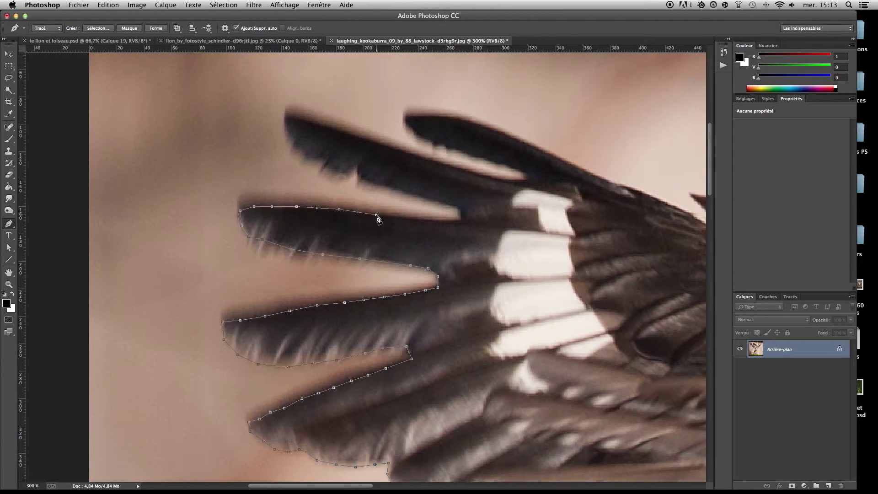
pyautogui.scroll(2, 378, 219)
pyautogui.click(311, 231)
pyautogui.hscroll(5, 376, 253)
pyautogui.click(353, 239)
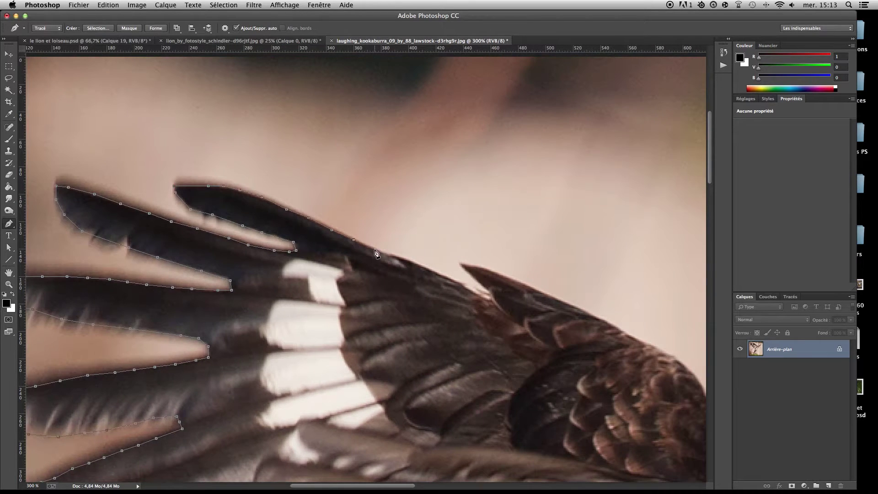
# Step: Continue the path around the shoulder, down the neck, over the head and along the beak
pyautogui.hscroll(5, 501, 278)
pyautogui.scroll(-3, 480, 279)
pyautogui.hscroll(5, 457, 297)
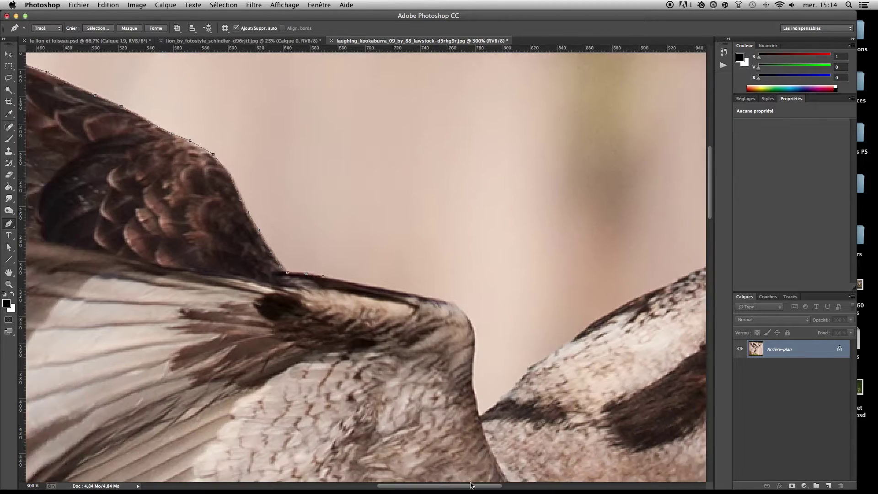
pyautogui.hscroll(1, 442, 360)
pyautogui.click(440, 357)
pyautogui.click(438, 387)
pyautogui.click(444, 414)
pyautogui.hscroll(4, 445, 414)
pyautogui.click(283, 404)
pyautogui.click(463, 282)
pyautogui.click(494, 267)
pyautogui.hscroll(4, 494, 268)
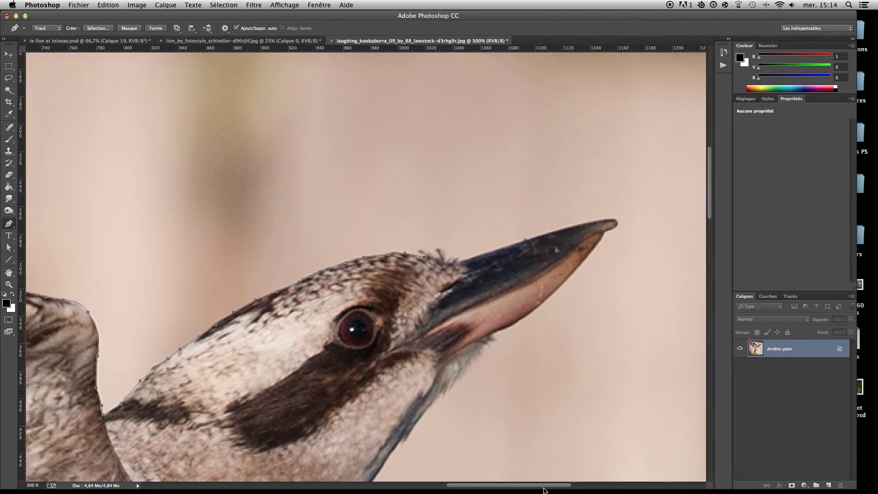
pyautogui.click(524, 236)
pyautogui.click(565, 224)
pyautogui.click(597, 221)
pyautogui.click(548, 285)
# Step: Trace the path along the throat and chest edge, panning down toward the tail
pyautogui.scroll(-3, 549, 286)
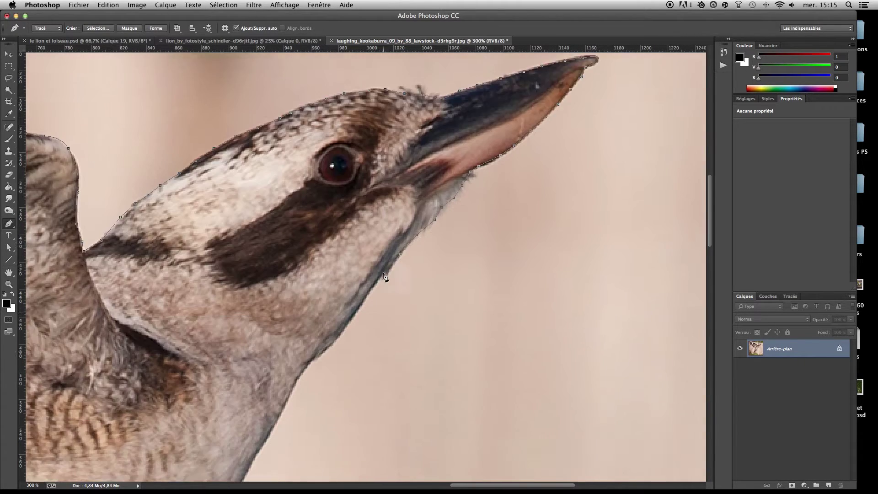
pyautogui.scroll(-4, 539, 274)
pyautogui.hscroll(-6, 531, 259)
pyautogui.click(530, 260)
pyautogui.scroll(-3, 507, 304)
pyautogui.hscroll(-4, 369, 319)
pyautogui.click(621, 219)
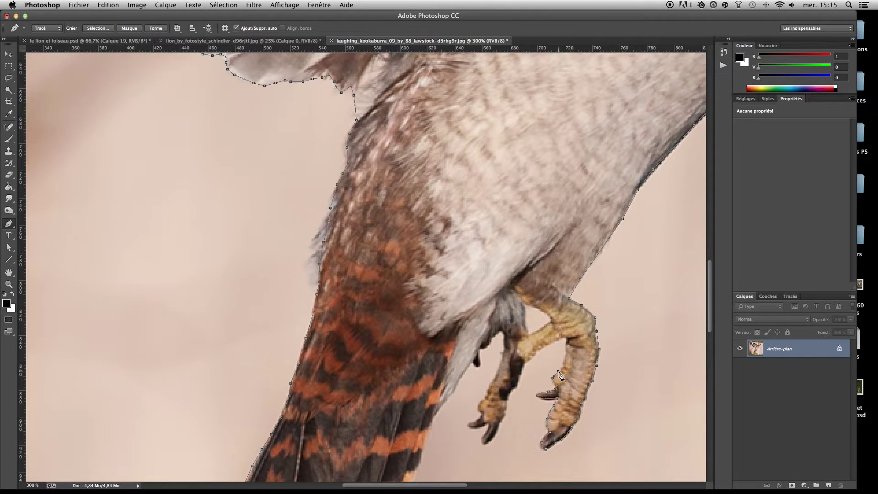
pyautogui.scroll(-1, 524, 414)
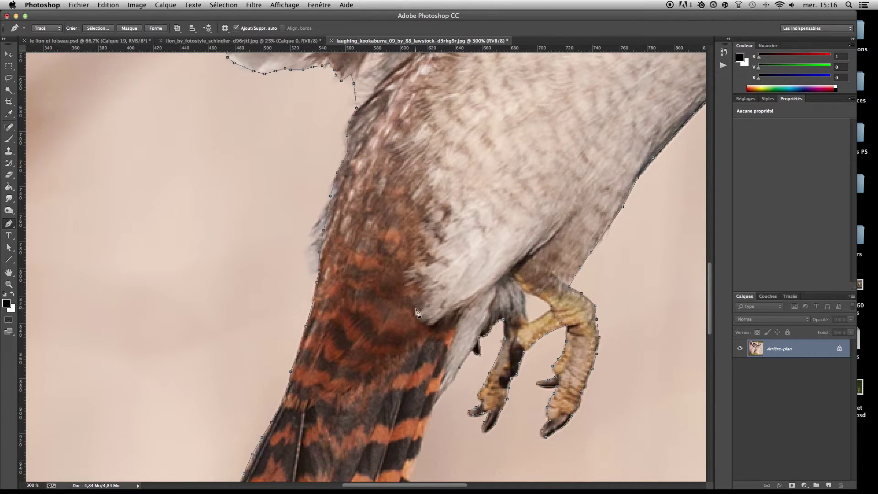
pyautogui.scroll(-5, 417, 313)
pyautogui.scroll(-3, 402, 304)
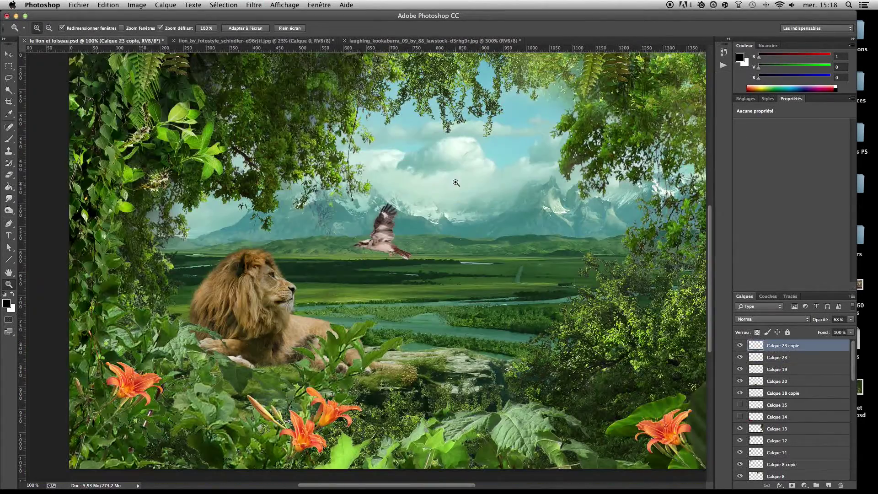
# Step: Shrink the kookaburra to about 12%, flip it, and apply the selective colour adjustment
pyautogui.moveTo(612, 468); pyautogui.dragTo(431, 379)
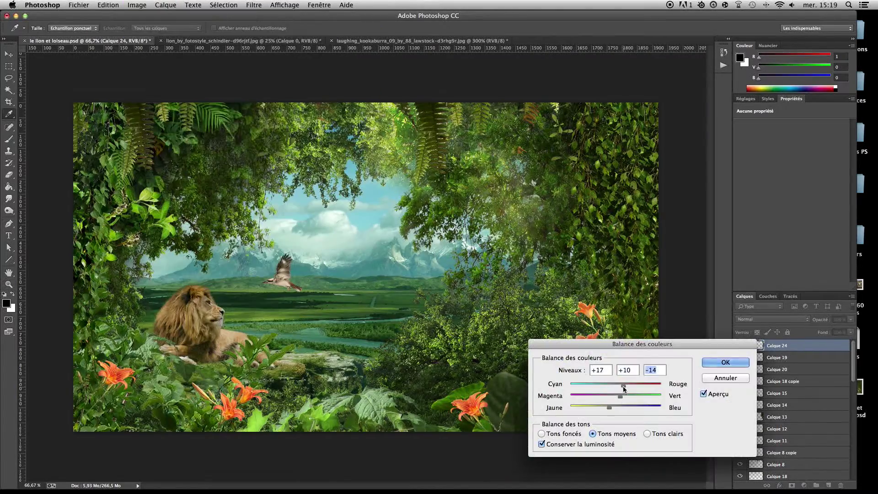
pyautogui.press('Return')
pyautogui.press('z')
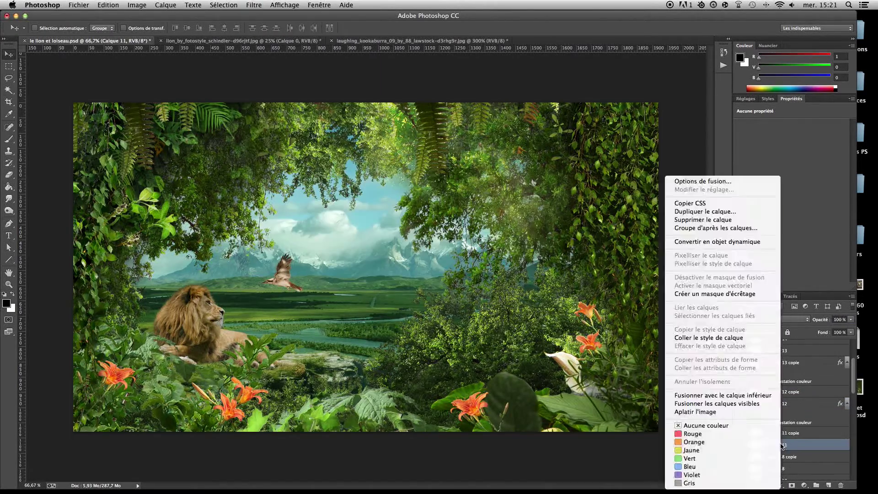
# Step: Paste the colour overlay layer style onto Calque 8 copie and Calque 8
pyautogui.rightClick(782, 430)
pyautogui.click(709, 338)
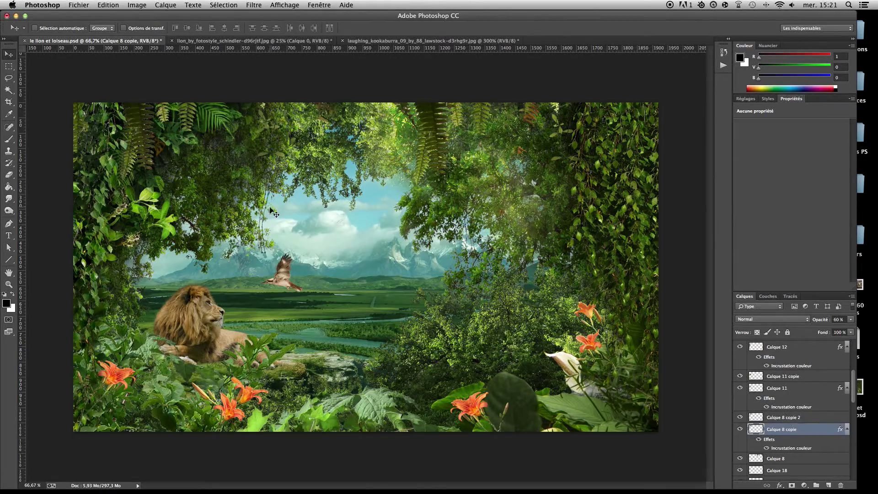
pyautogui.click(775, 458)
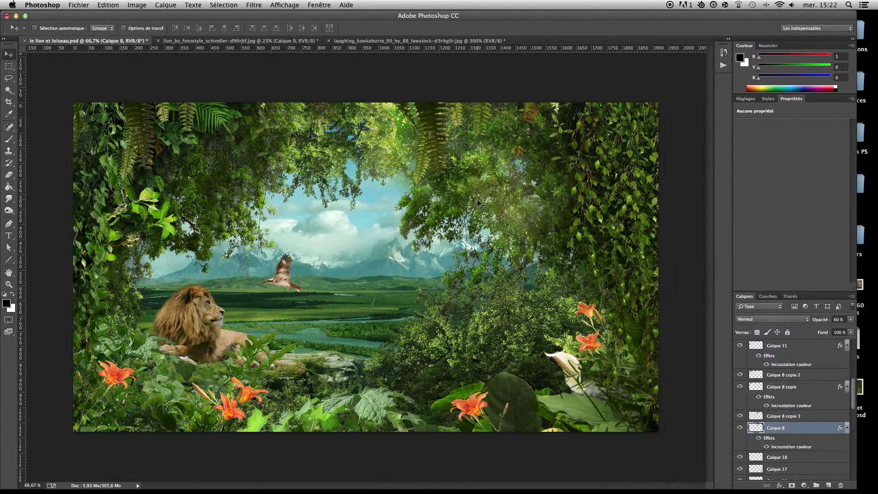
# Step: Paste the colour overlay style onto Calque 4, Calque 17 and Calque 10 copie
pyautogui.rightClick(741, 417)
pyautogui.click(755, 333)
pyautogui.rightClick(777, 418)
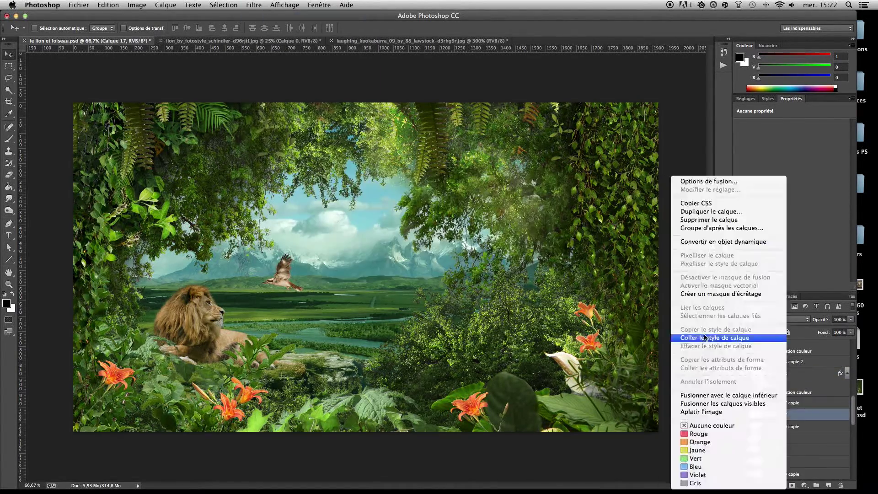
pyautogui.click(755, 333)
pyautogui.rightClick(753, 421)
pyautogui.click(754, 333)
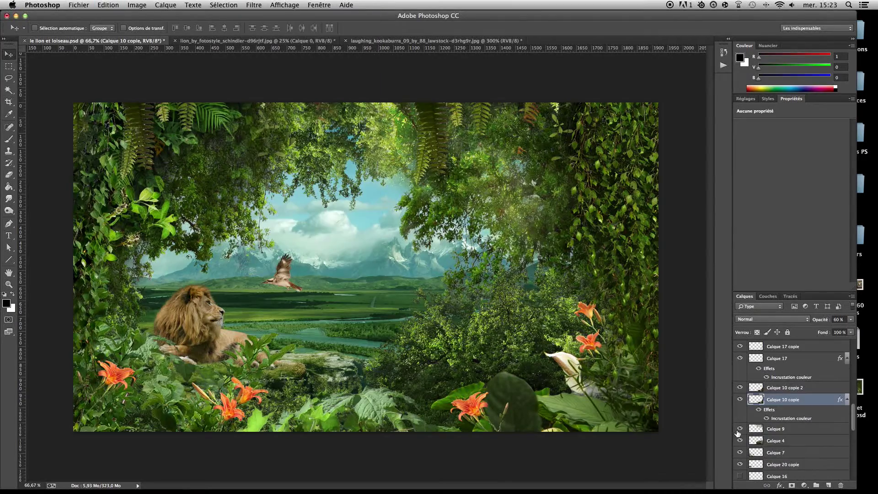
pyautogui.click(740, 428)
pyautogui.click(777, 440)
# Step: Duplicate Calque 4 and fade it to about 27% opacity
pyautogui.hotkey('ctrl', 'j')
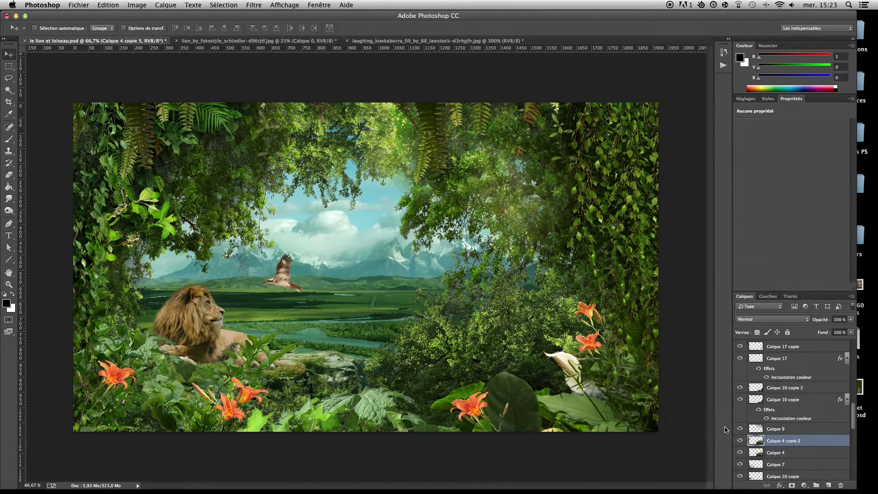
pyautogui.moveTo(750, 453); pyautogui.dragTo(753, 436)
pyautogui.moveTo(850, 319); pyautogui.dragTo(819, 333)
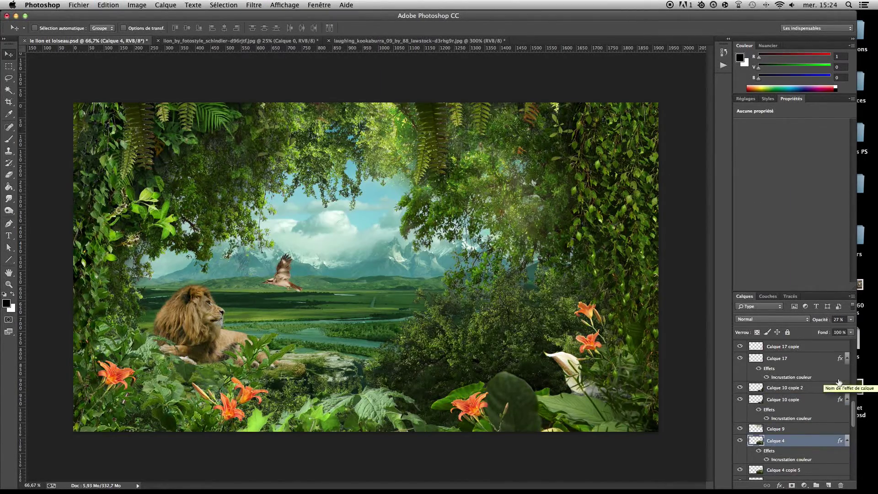
# Step: Delete the hidden Calque 16 layer and switch to the Eraser for Calque 10
pyautogui.scroll(-3, 839, 383)
pyautogui.rightClick(795, 455)
pyautogui.press('Escape')
pyautogui.scroll(-5, 798, 408)
pyautogui.click(777, 433)
pyautogui.press('Delete')
pyautogui.press('e')
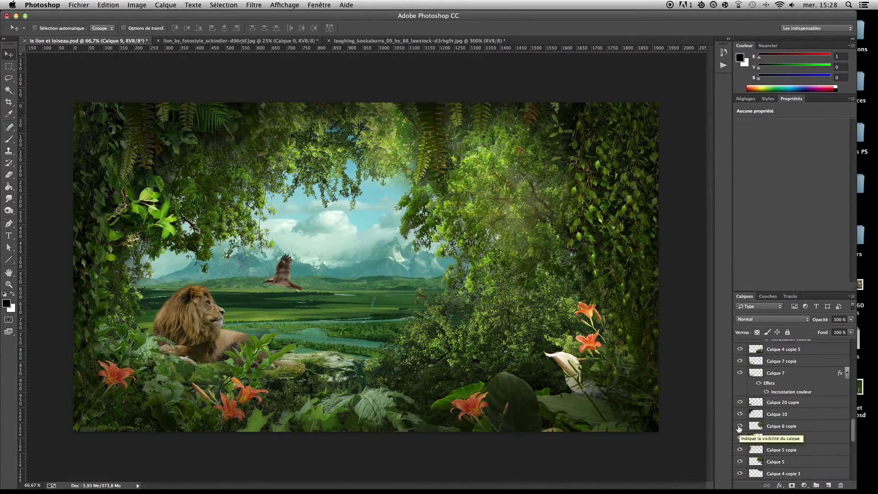
# Step: Show the tree layer where the light ray was and add a Selective Color adjustment
pyautogui.scroll(-1, 778, 402)
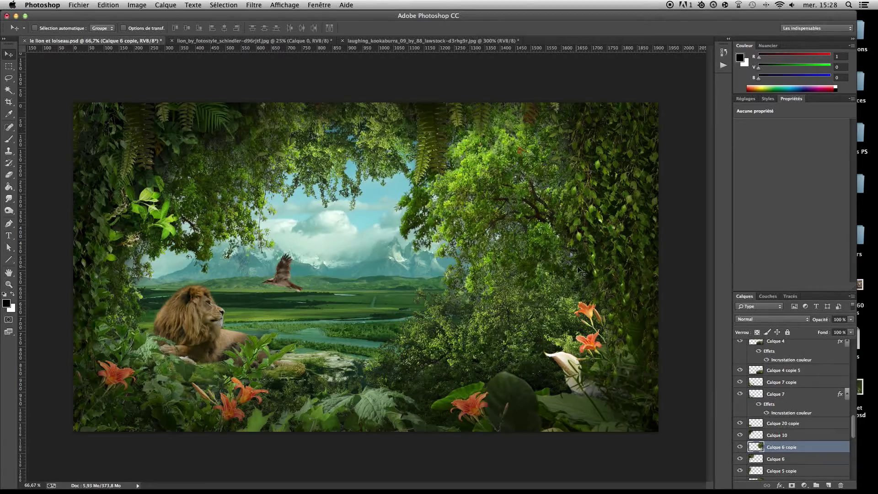
pyautogui.click(739, 451)
pyautogui.click(411, 86)
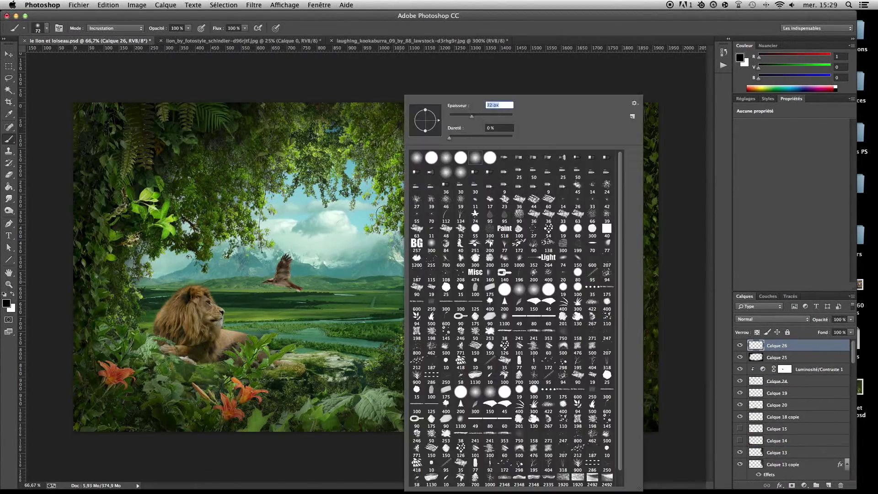
# Step: Paint soft black vignette shading along the image edges with a 133 px brush
pyautogui.write('133')
pyautogui.press('Return')
pyautogui.moveTo(431, 372); pyautogui.dragTo(558, 235)
pyautogui.moveTo(183, 119); pyautogui.dragTo(102, 231)
pyautogui.moveTo(106, 320); pyautogui.dragTo(393, 425)
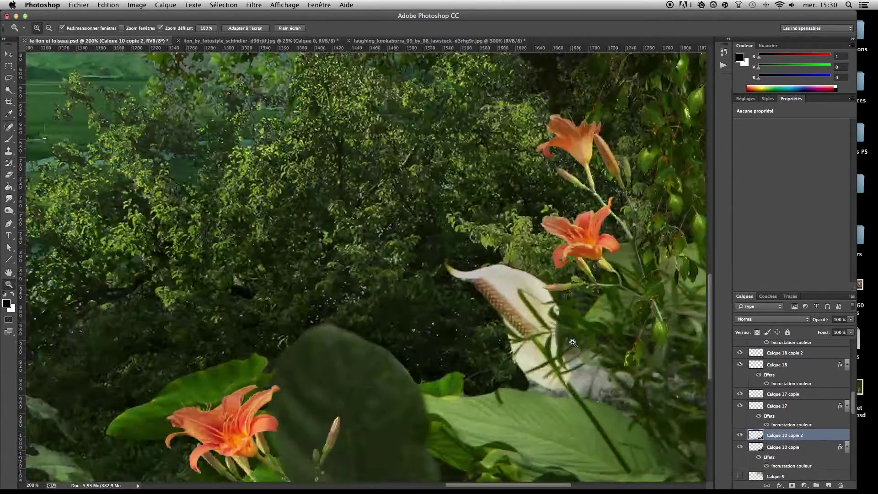
# Step: Zoom in and switch to the Eraser to trim the vignette layer
pyautogui.click(573, 343)
pyautogui.press('e')
pyautogui.rightClick(485, 347)
pyautogui.press('Escape')
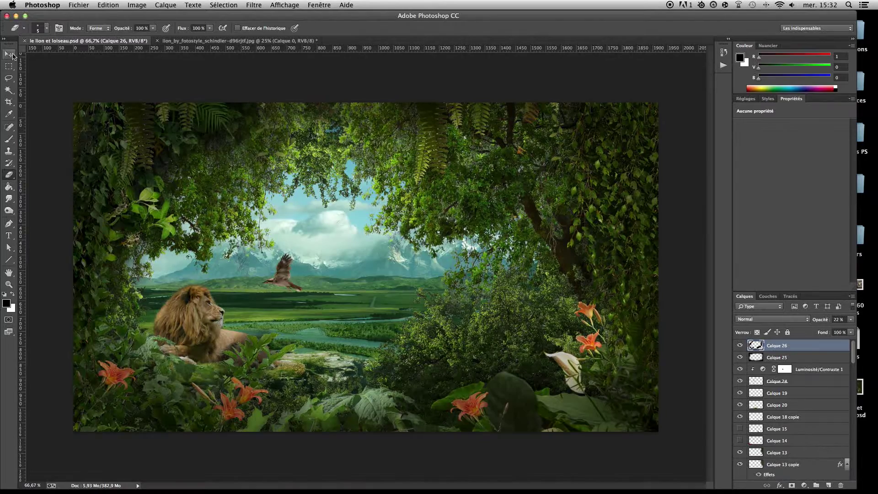
pyautogui.scroll(-3, 747, 372)
# Step: Open the tree image, commit its transform, and place a duplicate at the lower right
pyautogui.hotkey('ctrl', 'o')
pyautogui.doubleClick(541, 267)
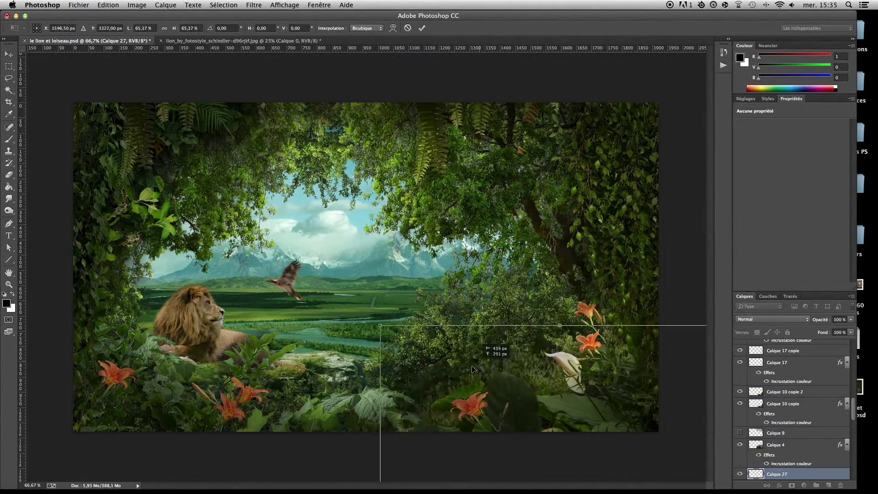
pyautogui.rightClick(792, 474)
pyautogui.click(714, 212)
pyautogui.moveTo(480, 383); pyautogui.dragTo(511, 388)
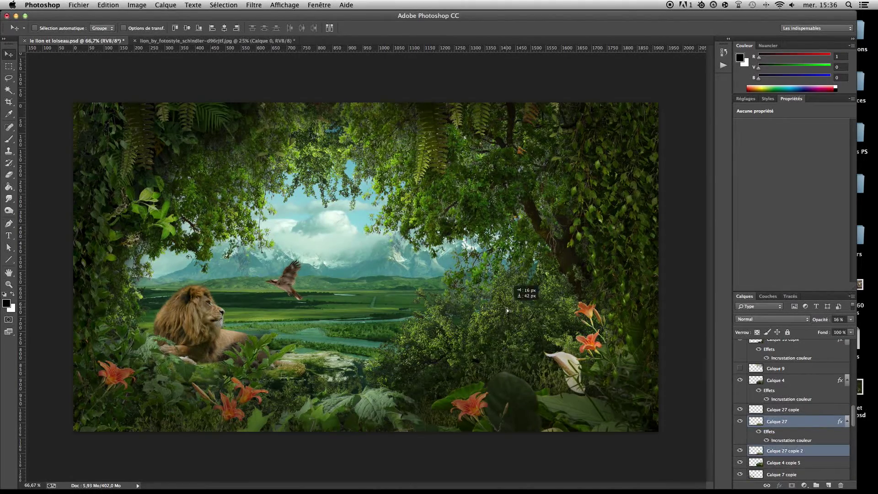
# Step: Paint a faint soft white glow over the sky at 13% opacity
pyautogui.scroll(10, 795, 354)
pyautogui.press(']')
pyautogui.press(']')
pyautogui.press(']')
pyautogui.click(387, 240)
pyautogui.moveTo(851, 320); pyautogui.dragTo(814, 332)
pyautogui.scroll(-10, 795, 403)
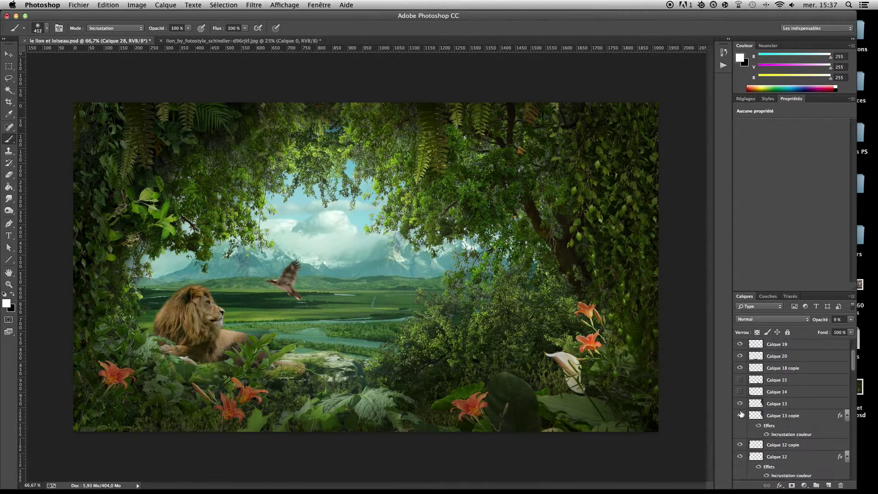
pyautogui.click(8, 56)
# Step: Add clipped Brightness/Contrast adjustments (brightness -52) over Calque 5 and Calque 10, erasing their masks
pyautogui.click(819, 427)
pyautogui.click(165, 5)
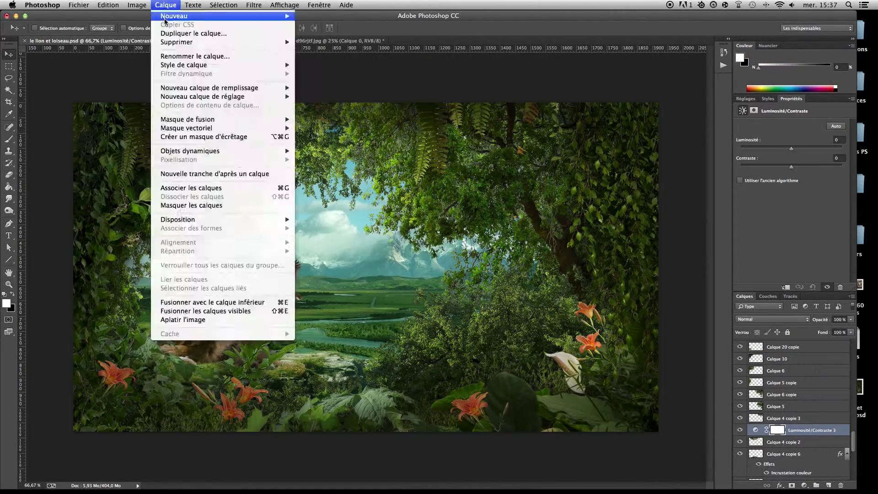
pyautogui.click(197, 141)
pyautogui.press('e')
pyautogui.click(776, 396)
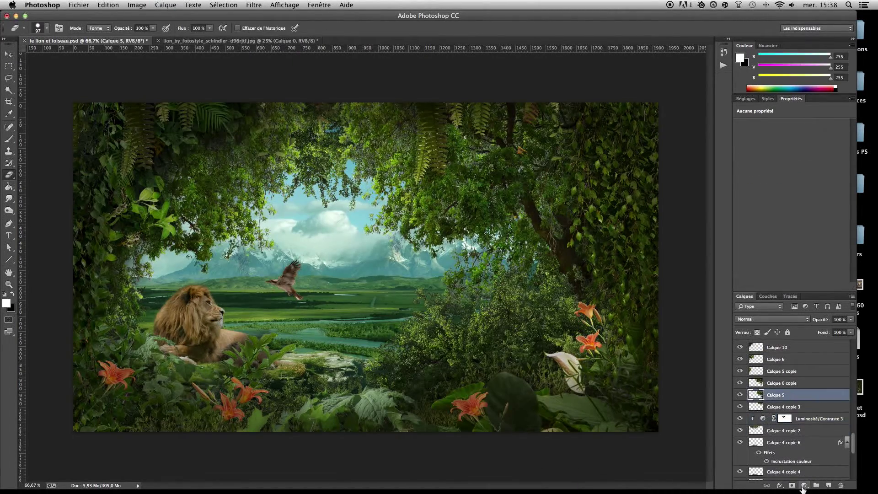
pyautogui.click(804, 485)
pyautogui.click(810, 326)
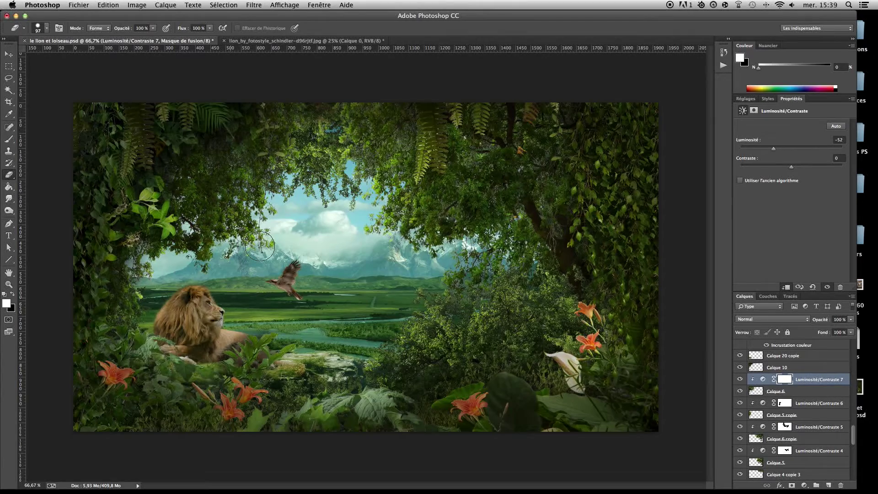
pyautogui.click(754, 366)
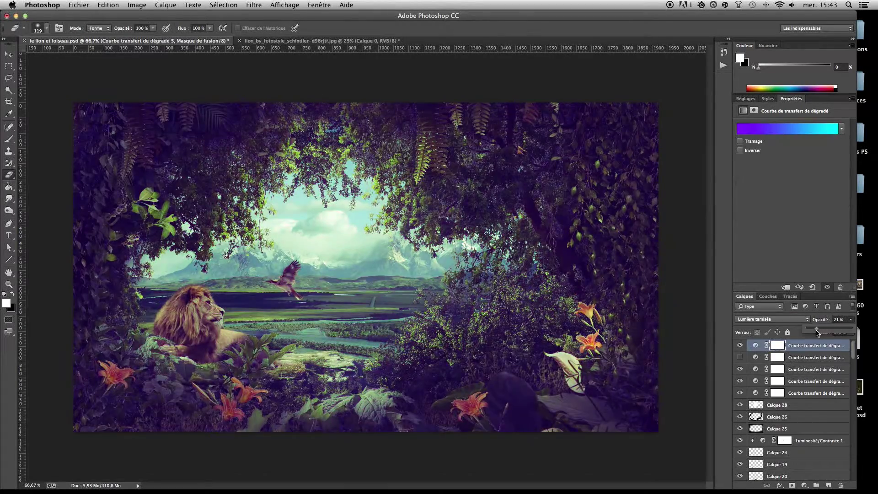
# Step: Set the gradient map to 31% opacity with a purple-to-orange gradient and add Selective Color
pyautogui.moveTo(817, 333); pyautogui.dragTo(822, 332)
pyautogui.click(740, 381)
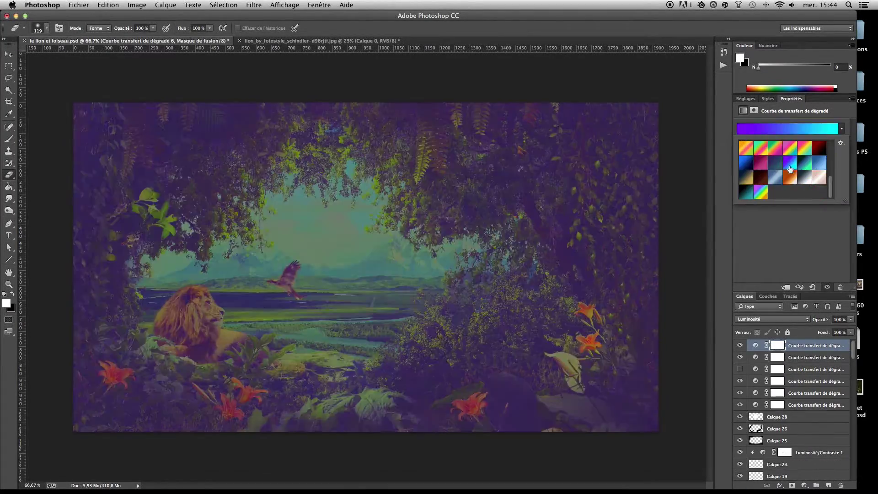
pyautogui.doubleClick(790, 177)
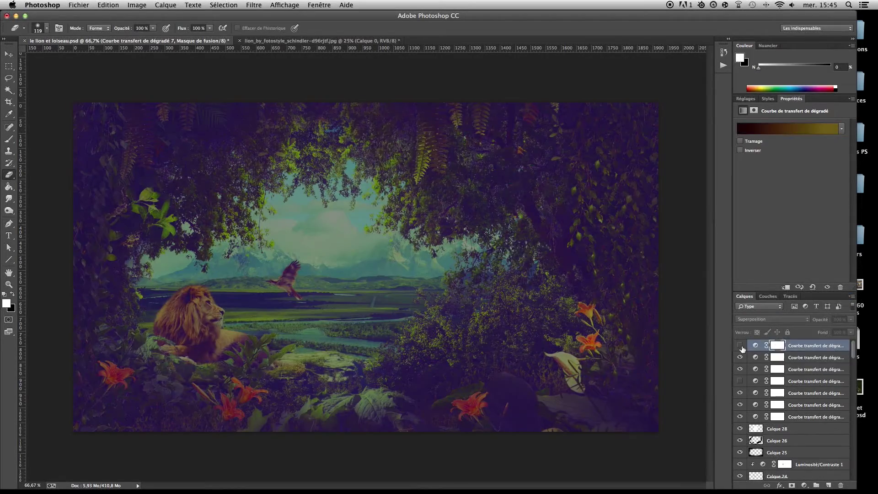
pyautogui.click(814, 357)
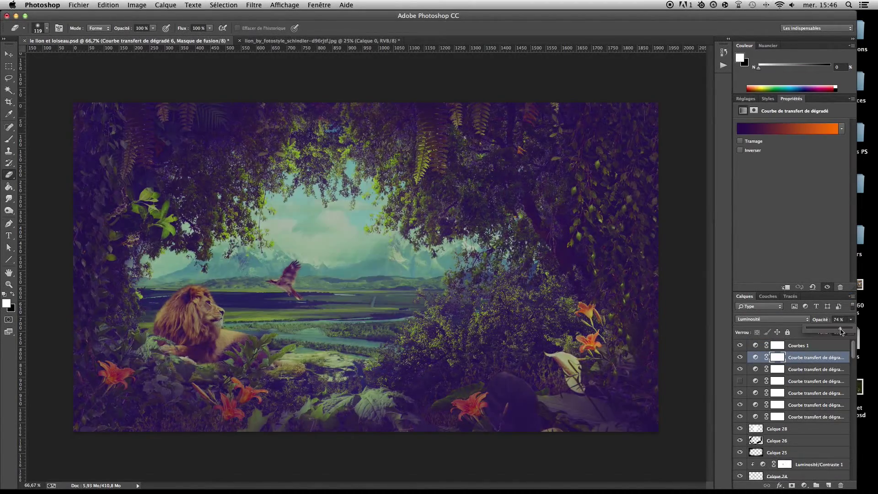
pyautogui.click(798, 345)
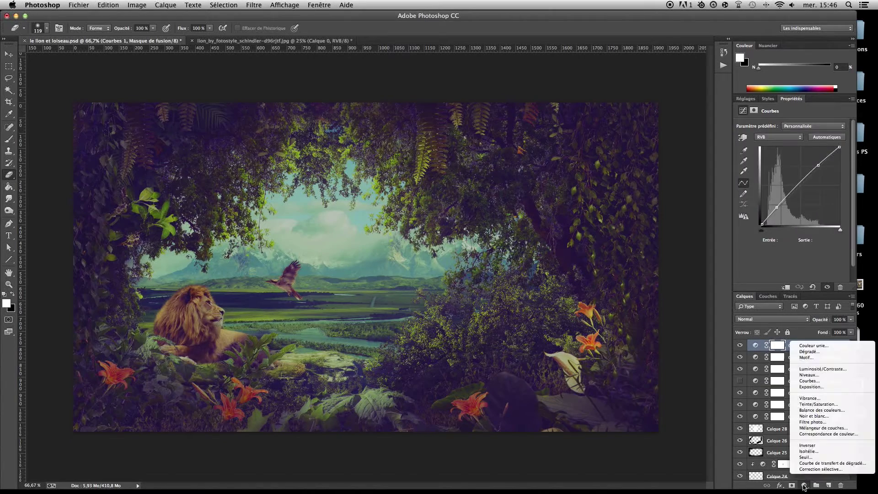
pyautogui.click(792, 159)
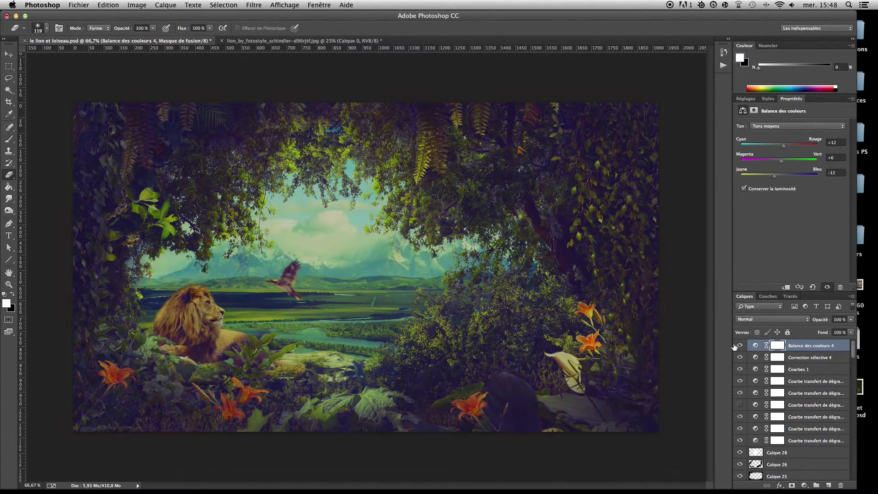
# Step: Set Color Balance shadows at 24% opacity and group the adjustments into Groupe 1
pyautogui.click(739, 345)
pyautogui.click(739, 345)
pyautogui.click(798, 126)
pyautogui.click(778, 118)
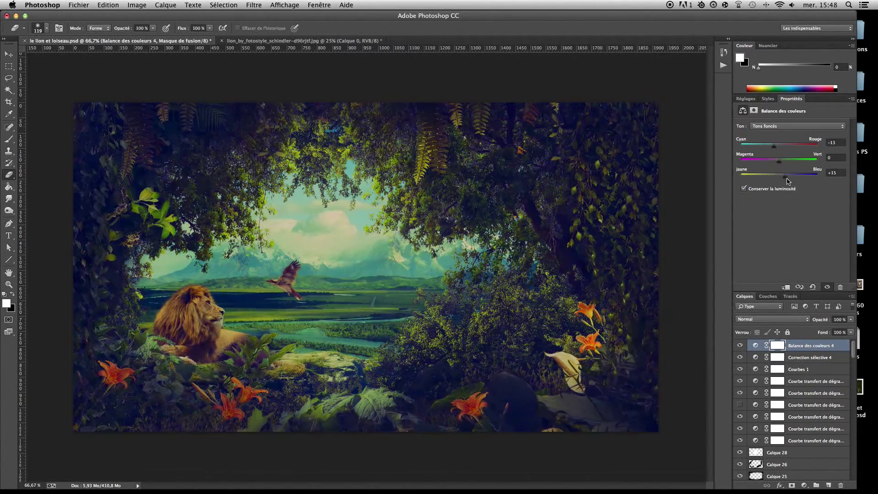
pyautogui.moveTo(832, 332); pyautogui.dragTo(823, 333)
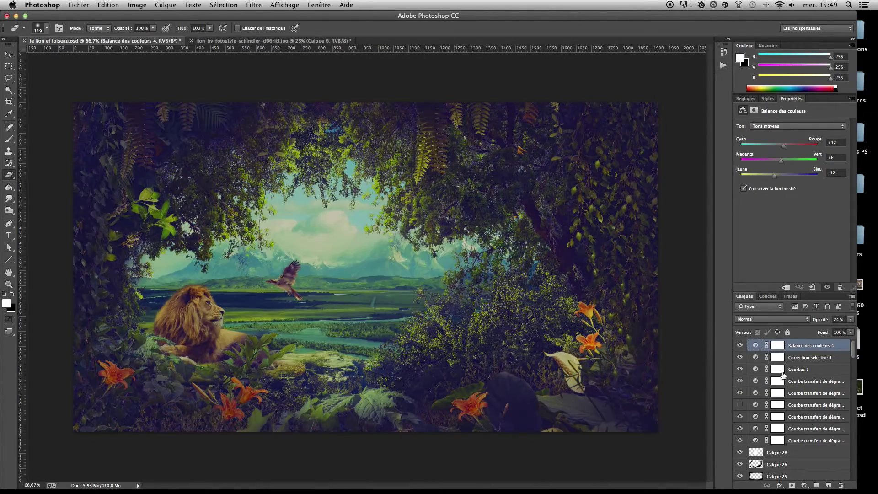
pyautogui.hotkey('ctrl', 'g')
pyautogui.click(739, 346)
pyautogui.keyDown('alt'); pyautogui.click(739, 415); pyautogui.keyUp('alt')
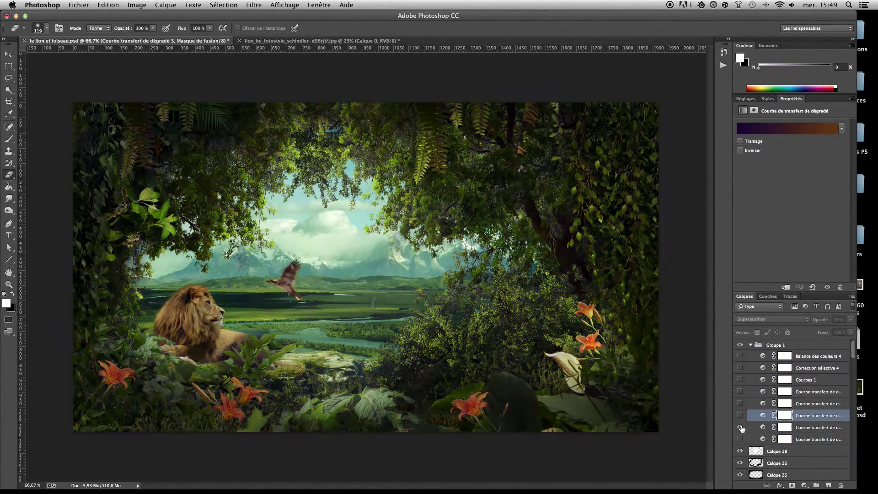
# Step: Re-enable the colour balance and selective colour layers and add another Selective Color adjustment
pyautogui.keyDown('alt'); pyautogui.click(740, 439); pyautogui.keyUp('alt')
pyautogui.keyDown('alt'); pyautogui.click(740, 439); pyautogui.keyUp('alt')
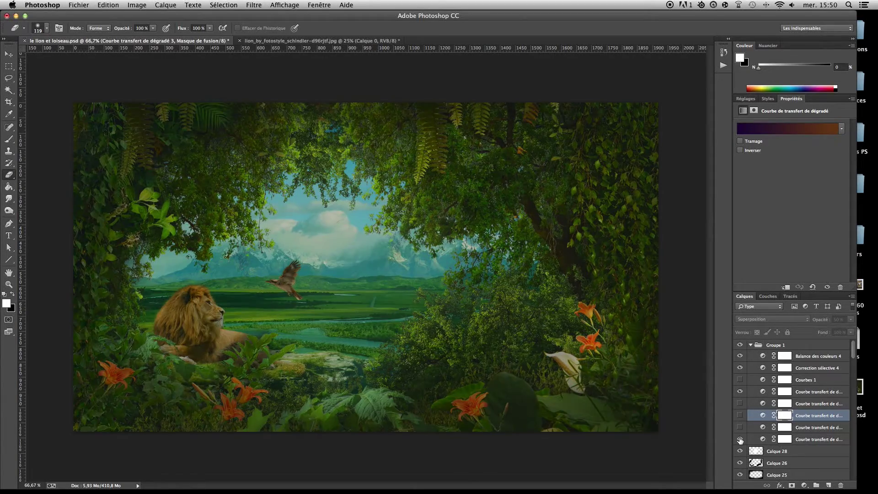
pyautogui.press('F2')
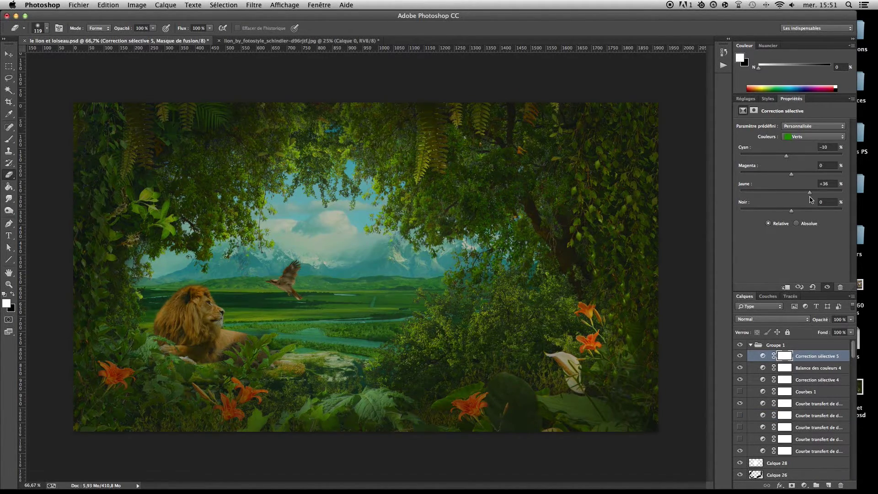
pyautogui.click(806, 145)
pyautogui.press('Return')
# Step: Show Courbes 1 and add a Brightness/Contrast adjustment
pyautogui.click(739, 391)
pyautogui.click(805, 392)
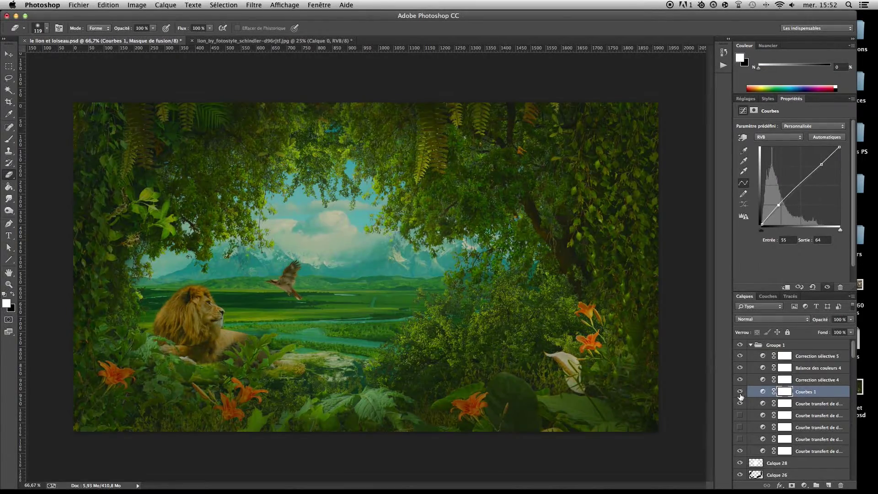
pyautogui.click(816, 360)
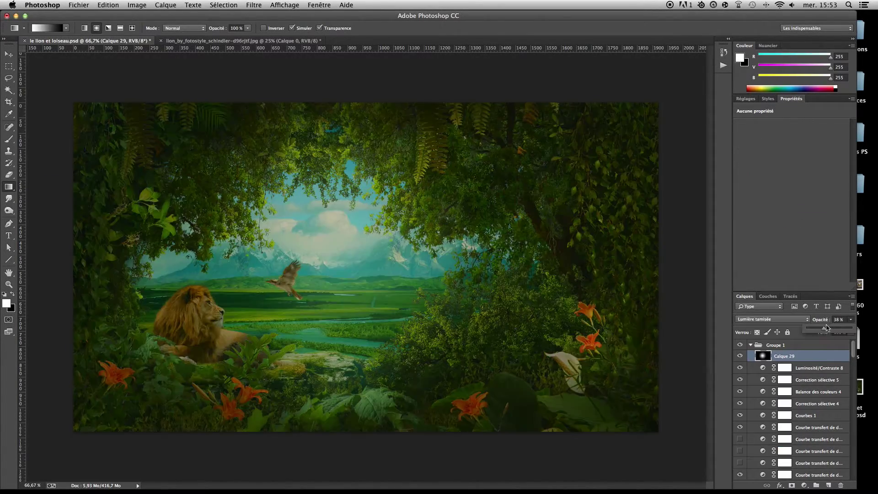
# Step: Add a Color Lookup adjustment using the FoggyNight.3DL look
pyautogui.click(804, 485)
pyautogui.click(819, 458)
pyautogui.click(820, 129)
pyautogui.press('Down')
pyautogui.press('Down')
pyautogui.press('Down')
pyautogui.press('Down')
pyautogui.press('Down')
pyautogui.press('Down')
pyautogui.press('Down')
pyautogui.press('Down')
pyautogui.press('Down')
pyautogui.press('Down')
pyautogui.press('Down')
pyautogui.press('Down')
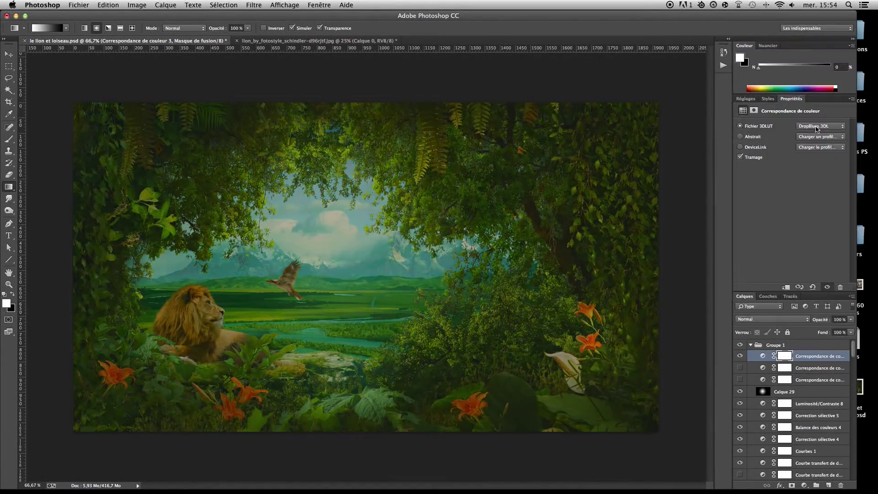
pyautogui.click(817, 129)
pyautogui.click(818, 197)
# Step: Toggle the colour lookup layers' visibility and browse the adjustment layer choices
pyautogui.click(740, 356)
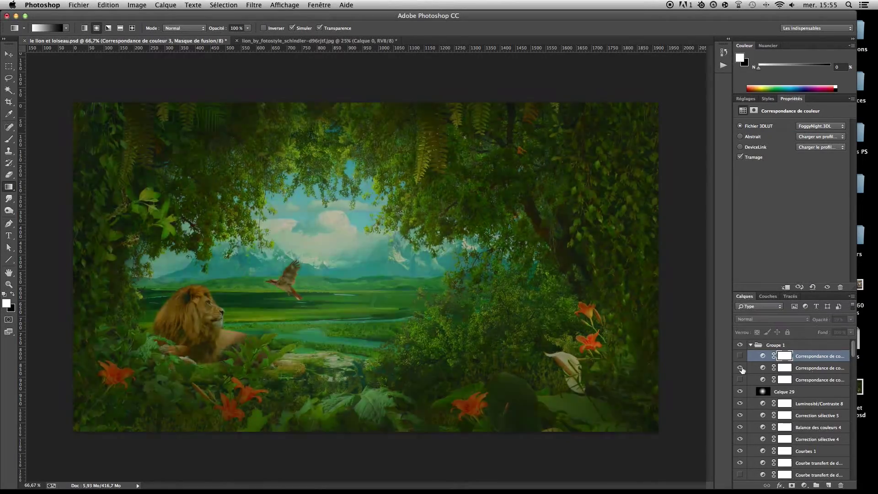
pyautogui.click(740, 369)
pyautogui.click(740, 380)
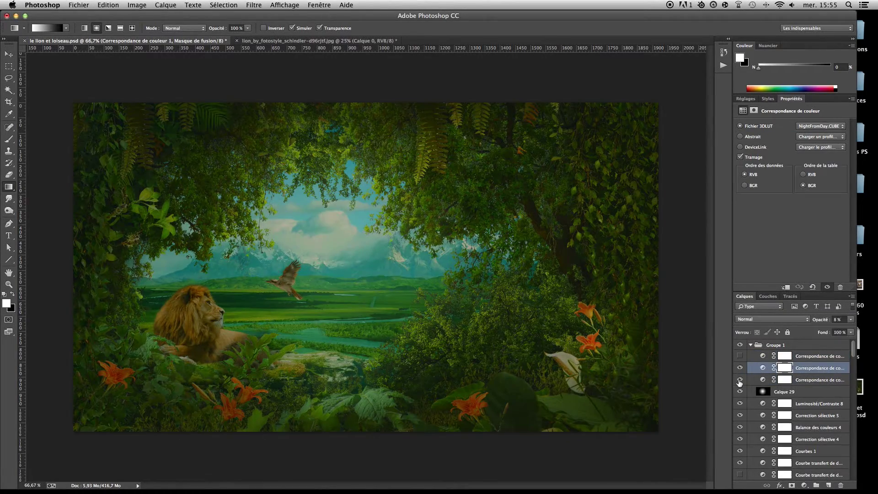
pyautogui.click(819, 356)
pyautogui.click(804, 484)
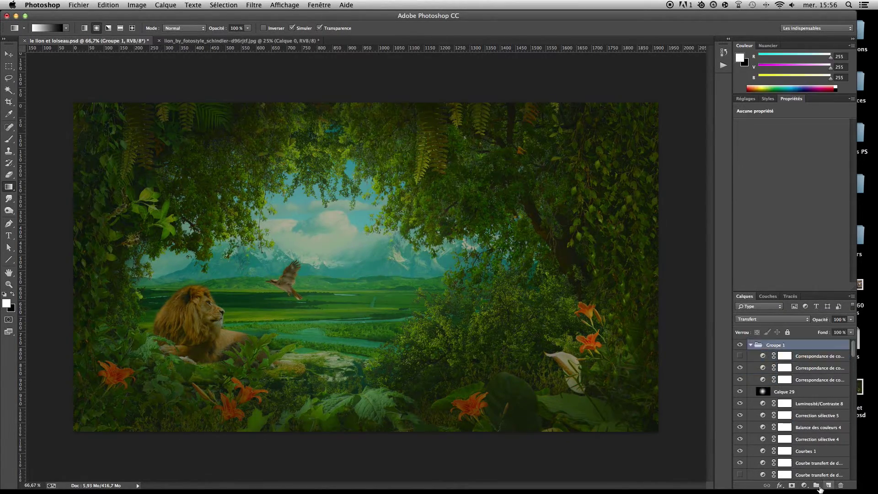
# Step: Apply Lighting Effects to Calque 30 and lower it to 67% opacity
pyautogui.click(136, 5)
pyautogui.click(411, 159)
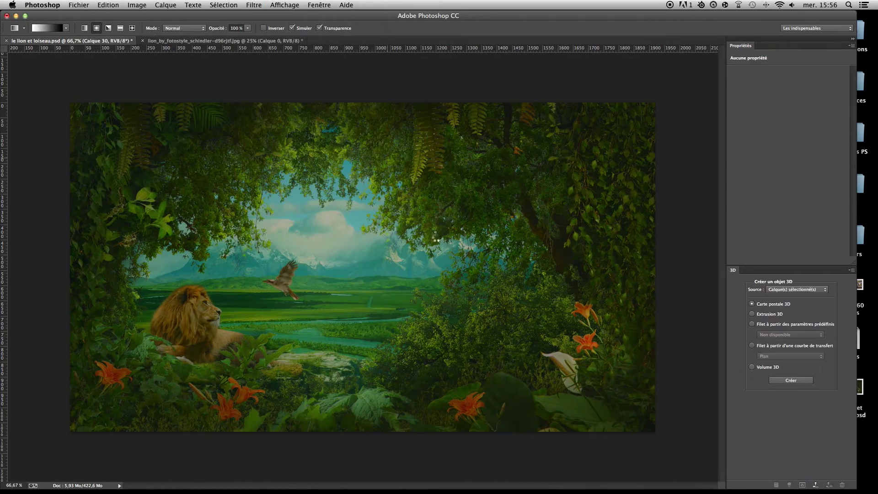
pyautogui.press('Return')
pyautogui.moveTo(850, 319); pyautogui.dragTo(841, 330)
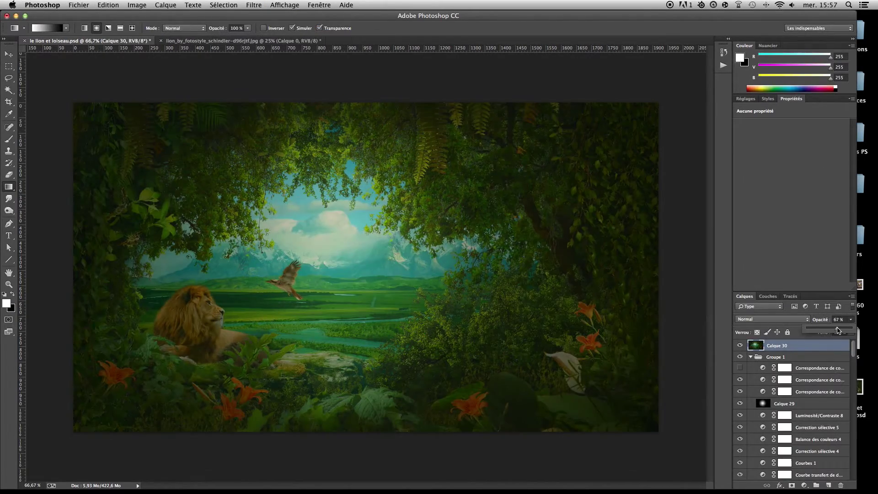
# Step: Stamp the visible image into Calque 31 and tone it with the Camera Raw filter
pyautogui.hotkey('ctrl', 'alt', 'shift', 'e')
pyautogui.click(254, 4)
pyautogui.click(316, 63)
pyautogui.press('Tab')
pyautogui.press('Tab')
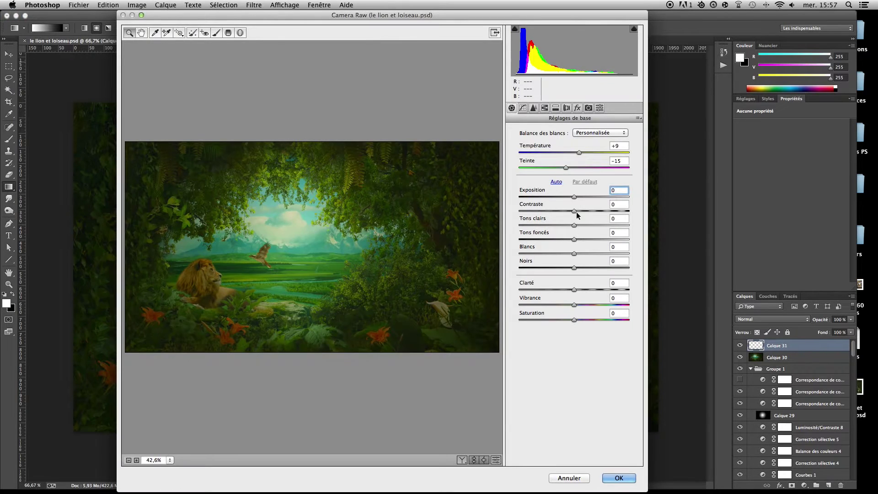
pyautogui.moveTo(573, 238); pyautogui.dragTo(571, 238)
pyautogui.moveTo(574, 254)
pyautogui.mouseDown()
pyautogui.moveTo(590, 253)
pyautogui.moveTo(565, 270)
pyautogui.moveTo(586, 274)
pyautogui.mouseUp()
pyautogui.hotkey('ctrl', 'alt', '2')
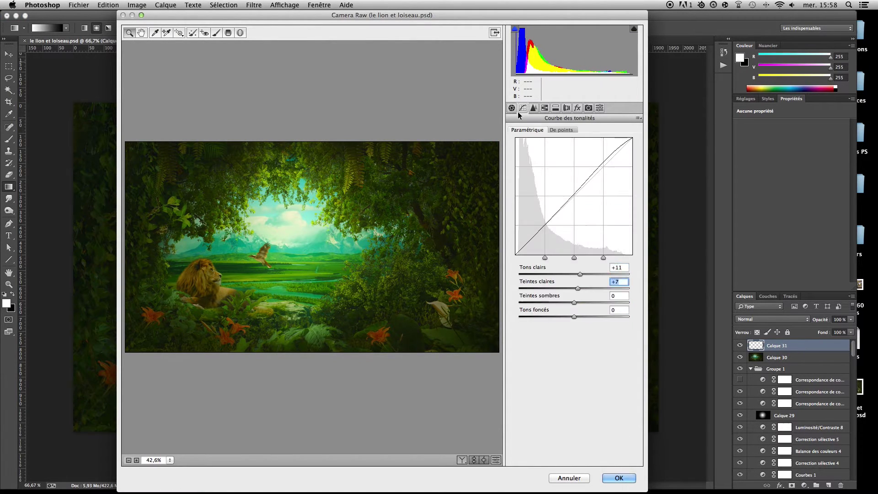
pyautogui.click(533, 108)
pyautogui.click(619, 478)
# Step: Set Calque 31 to 72% opacity and create a new empty layer, Calque 32
pyautogui.press('7')
pyautogui.press('2')
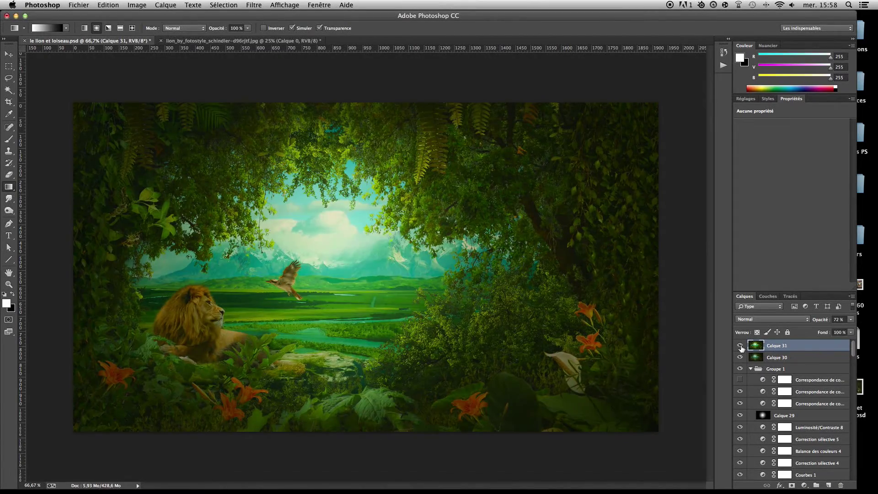
pyautogui.hotkey('ctrl', 'shift', 'alt', 'n')
pyautogui.click(254, 4)
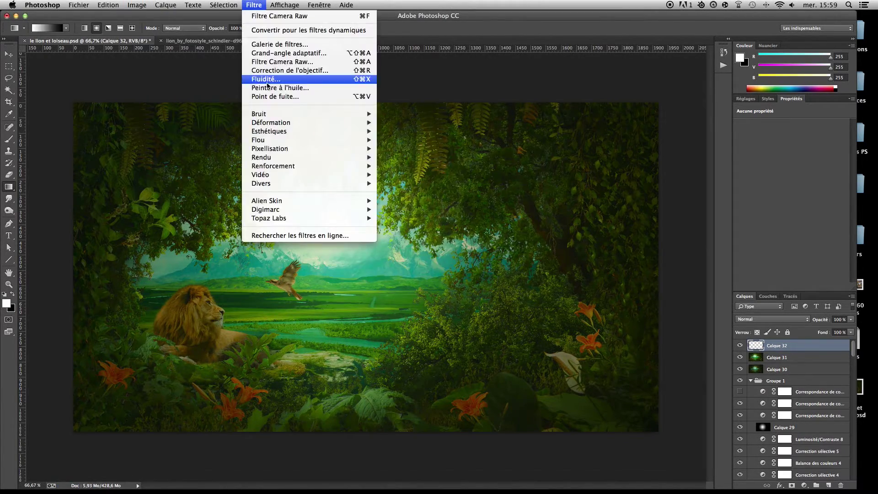
# Step: Render a lens flare on Calque 32 and lower it to 12% opacity
pyautogui.click(414, 162)
pyautogui.press('Return')
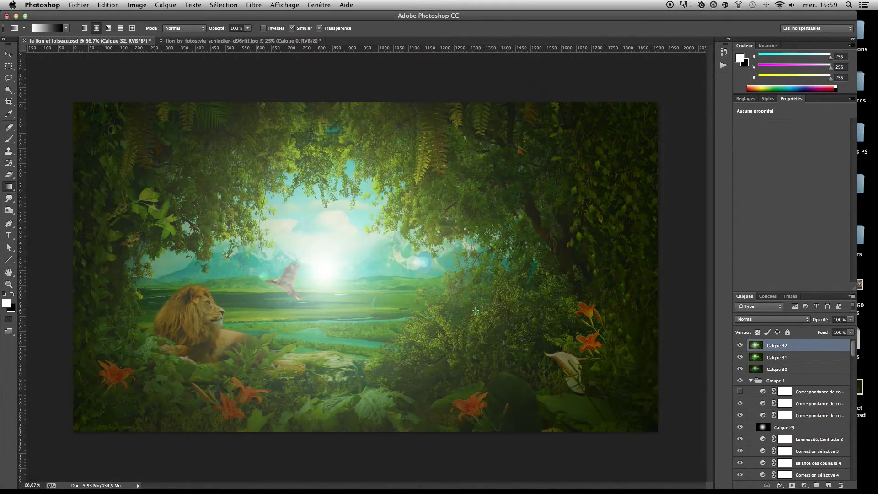
pyautogui.press('1')
pyautogui.press('2')
# Step: Soften the flare with a 427 px eraser, then start a text layer
pyautogui.press('e')
pyautogui.rightClick(259, 145)
pyautogui.write('427')
pyautogui.press('Return')
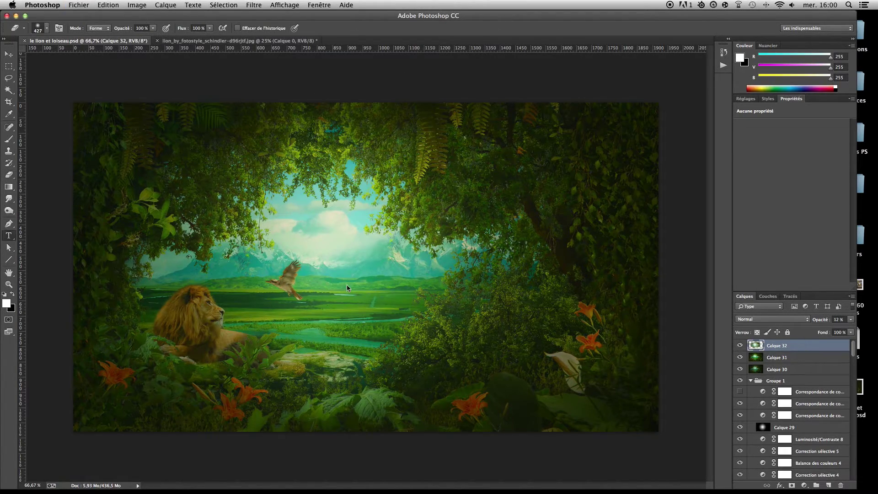
pyautogui.click(338, 270)
pyautogui.click(182, 28)
pyautogui.click(85, 28)
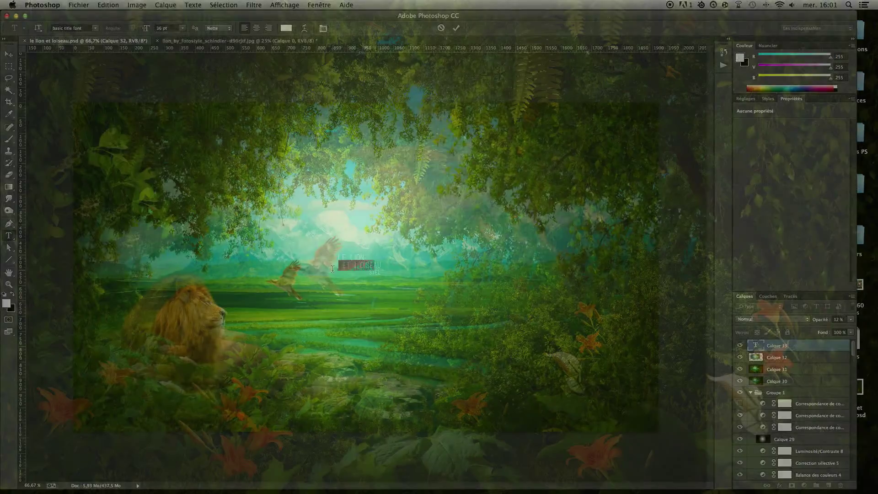